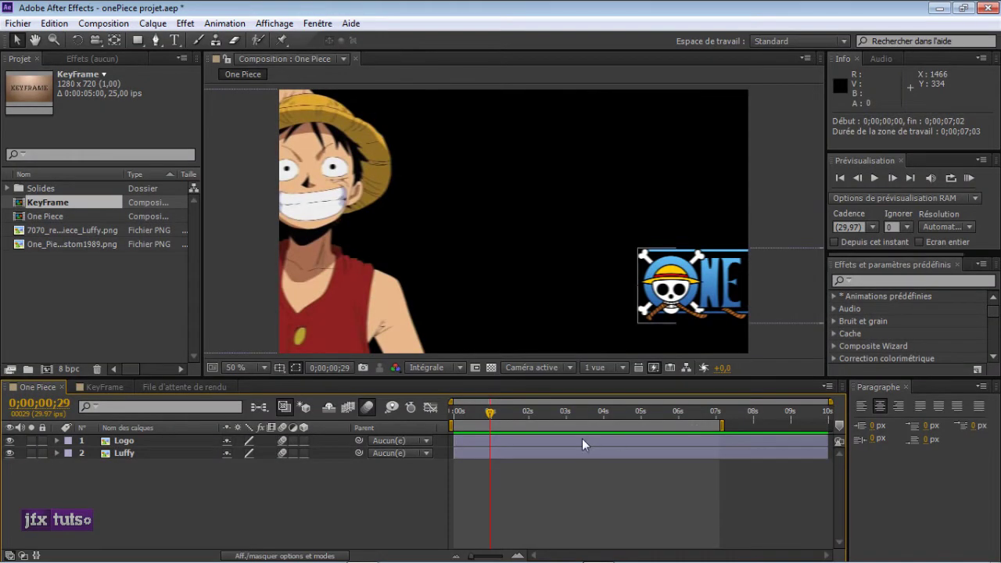
Preview the logo animation and show only the Logo layer's Position keyframes
{"action": "left_click_drag", "start_coordinate": [488, 414], "coordinate": [691, 402]}
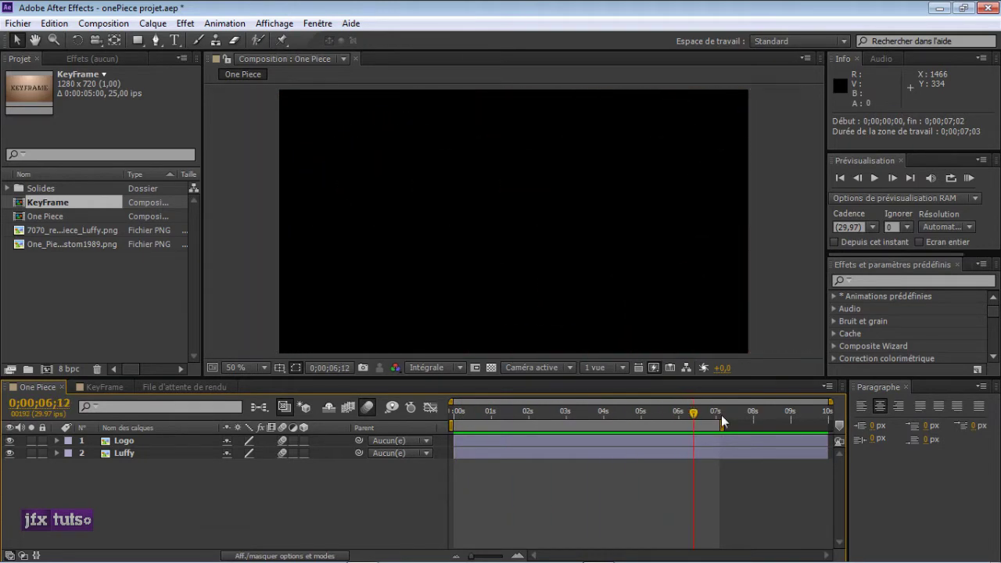
{"action": "left_click", "coordinate": [550, 444]}
{"action": "key", "text": "p"}
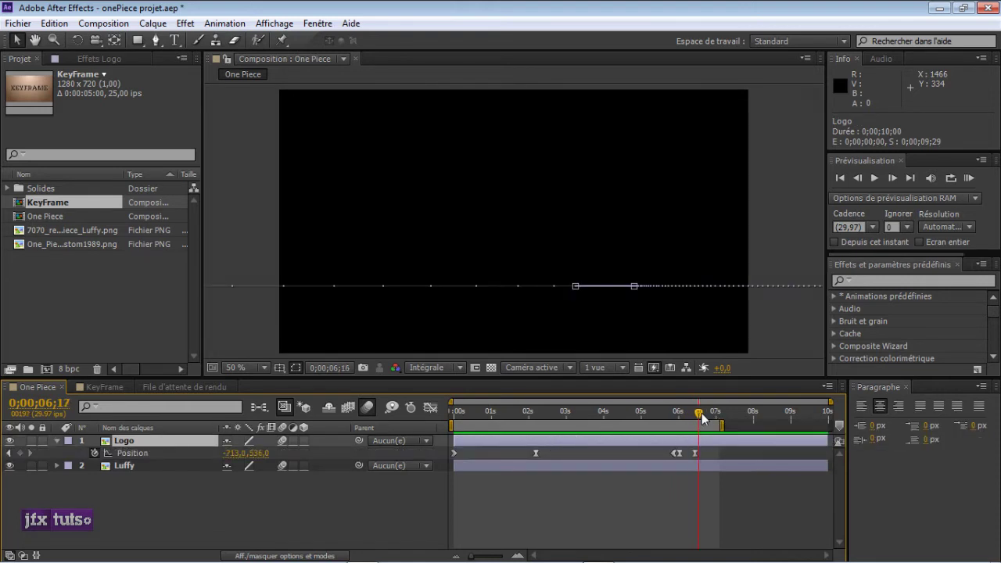
{"action": "left_click_drag", "start_coordinate": [694, 412], "coordinate": [708, 417]}
Leave the viewer at full resolution and switch to the KeyFrame composition
{"action": "left_click", "coordinate": [442, 366]}
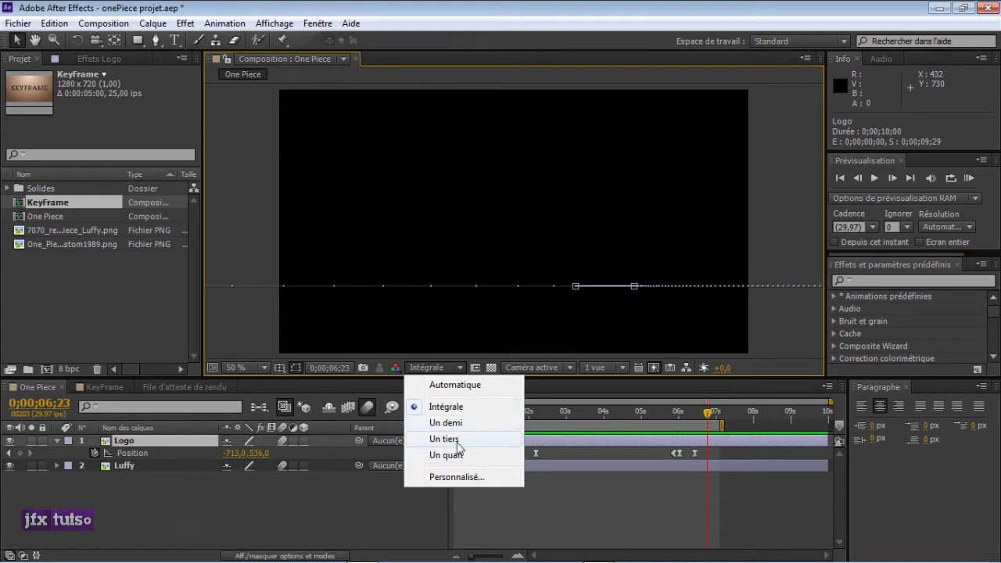
{"action": "left_click", "coordinate": [348, 501]}
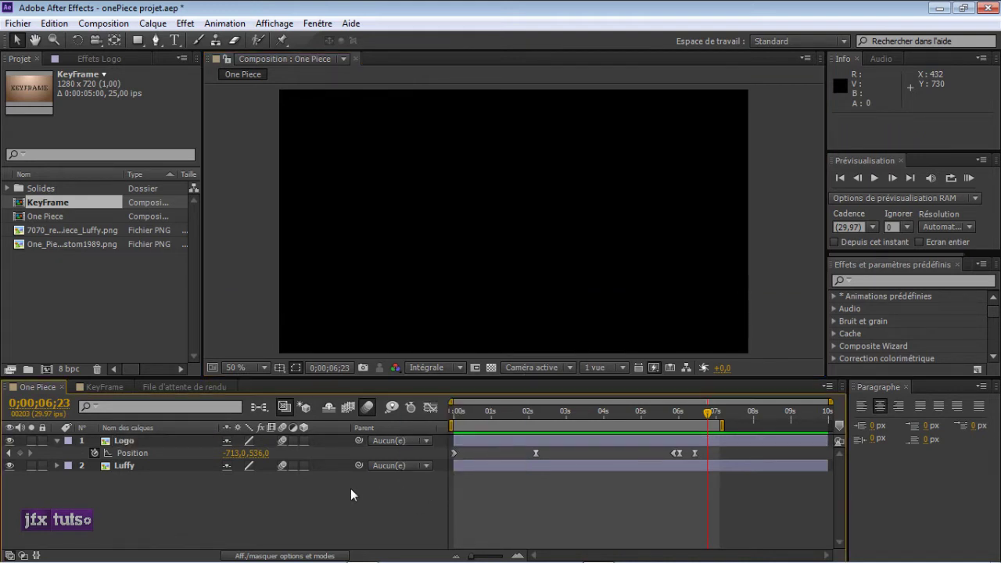
{"action": "left_click", "coordinate": [227, 387]}
{"action": "left_click", "coordinate": [125, 389]}
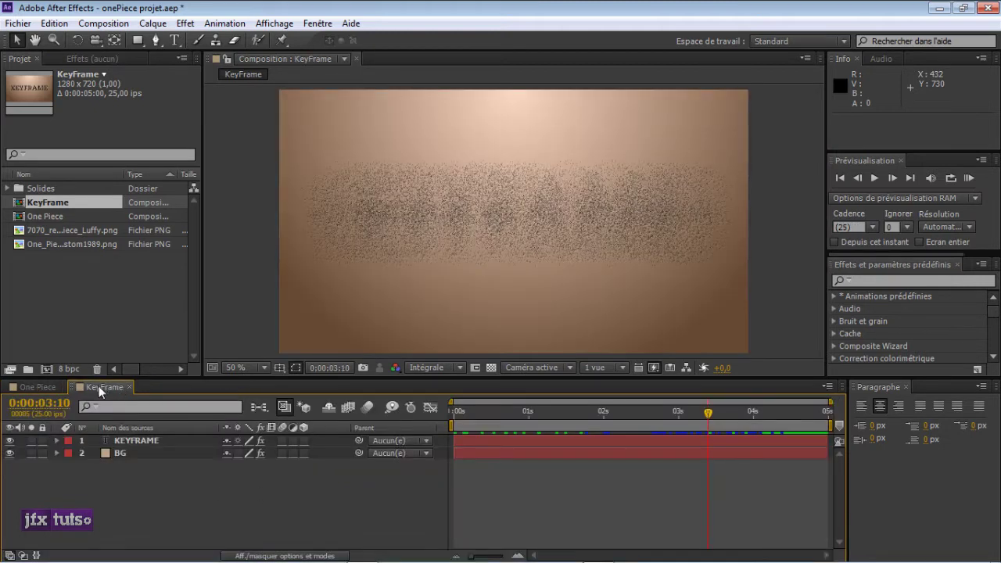
Return to the One Piece composition at 0;00;03;00, showing Luffy beside the logo
{"action": "left_click", "coordinate": [39, 383]}
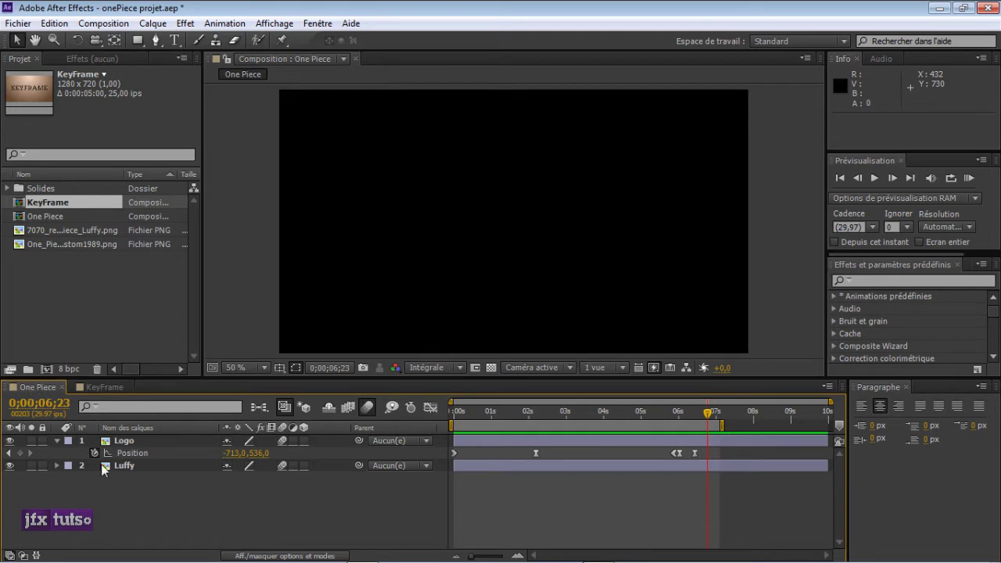
{"action": "mouse_move", "coordinate": [500, 415]}
{"action": "left_mouse_down"}
{"action": "mouse_move", "coordinate": [580, 418]}
{"action": "mouse_move", "coordinate": [566, 414]}
{"action": "left_mouse_up"}
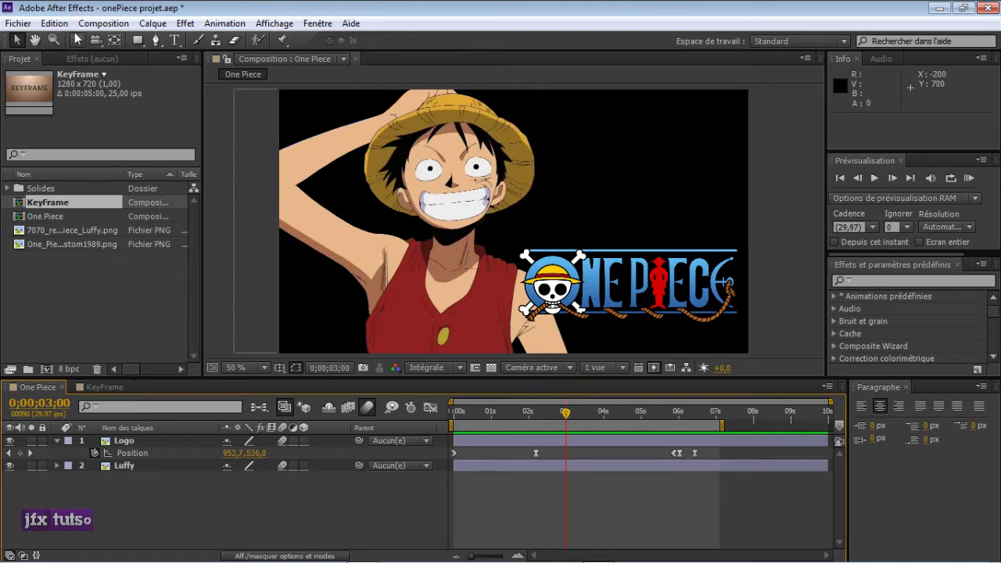
{"action": "left_click", "coordinate": [84, 25]}
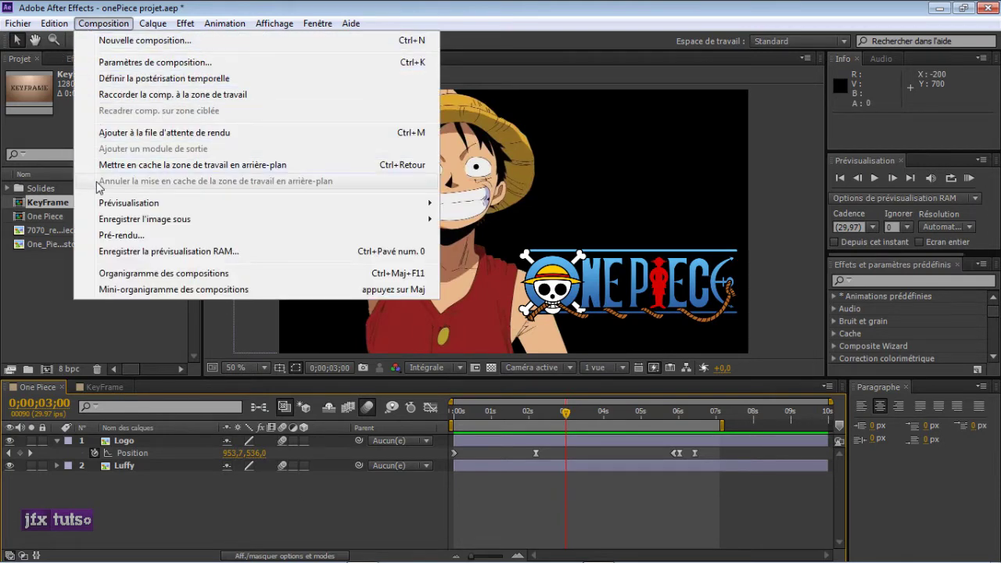
Add One Piece to the render queue, removing the item and adding it again
{"action": "left_click", "coordinate": [124, 236]}
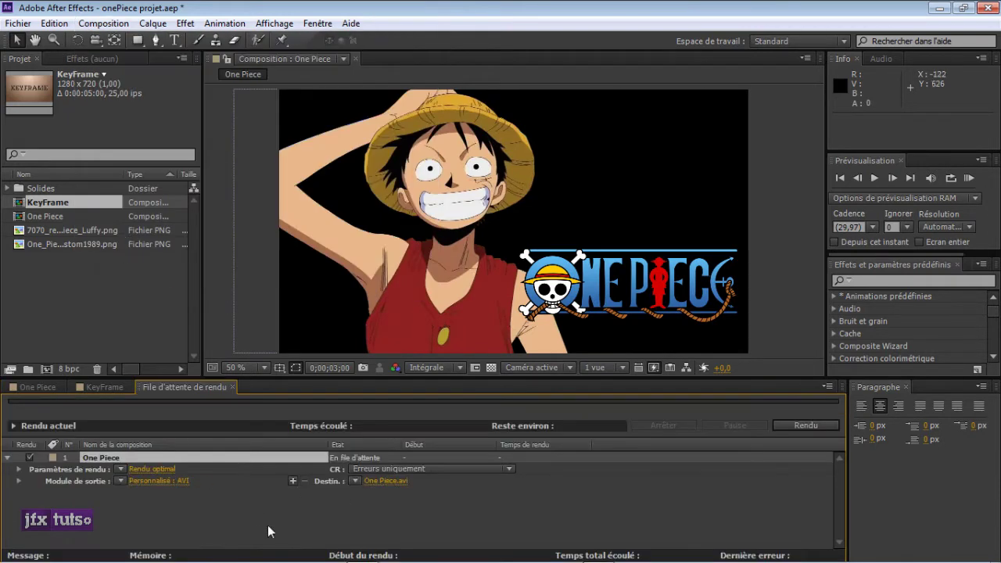
{"action": "key", "text": "Delete"}
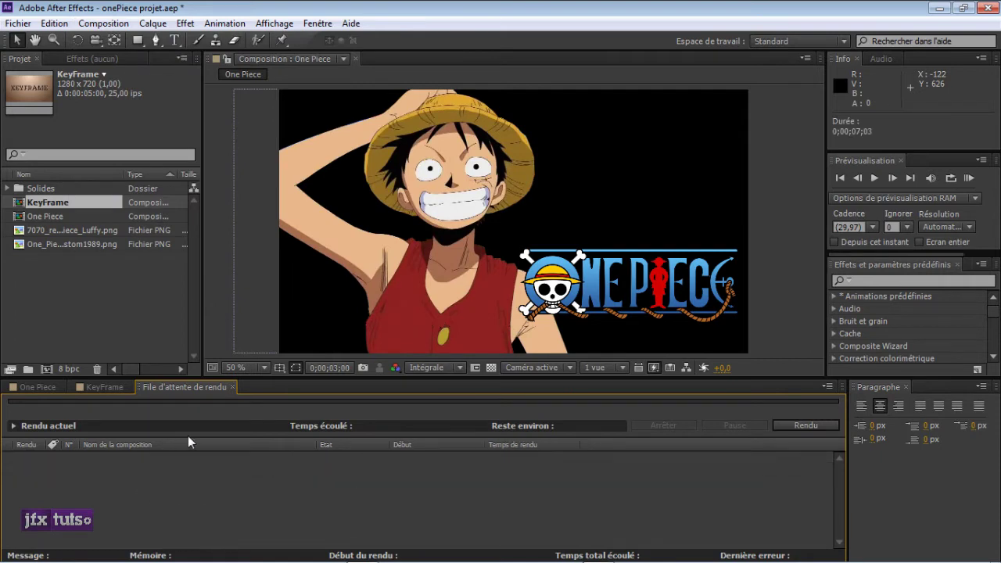
{"action": "left_click", "coordinate": [232, 387]}
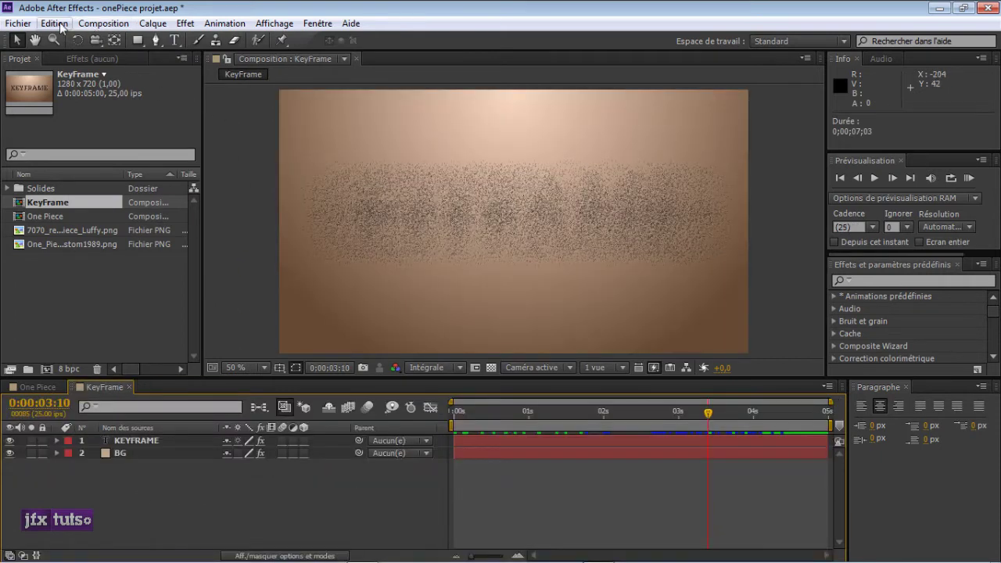
{"action": "left_click", "coordinate": [42, 388]}
{"action": "left_click", "coordinate": [103, 23]}
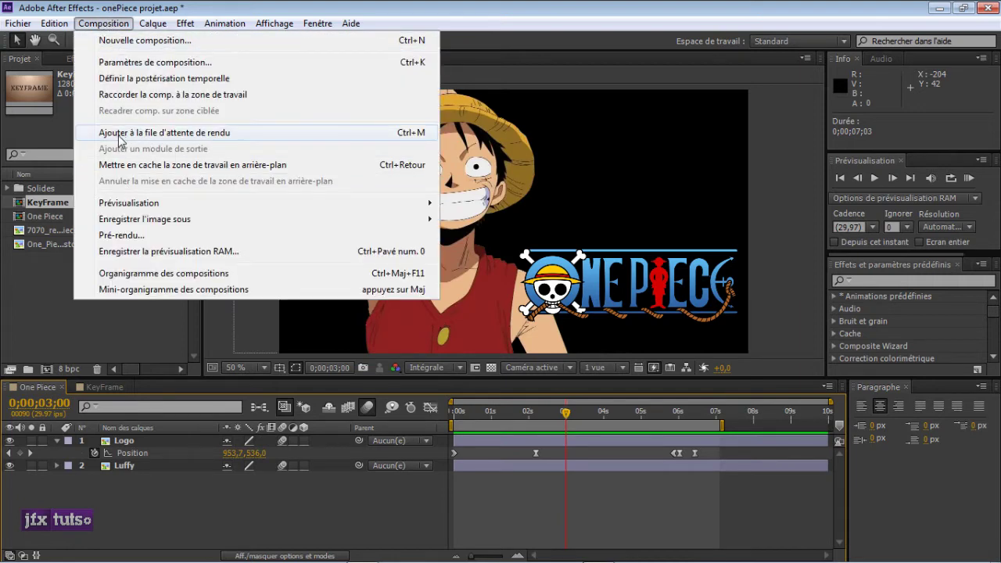
{"action": "left_click", "coordinate": [211, 137]}
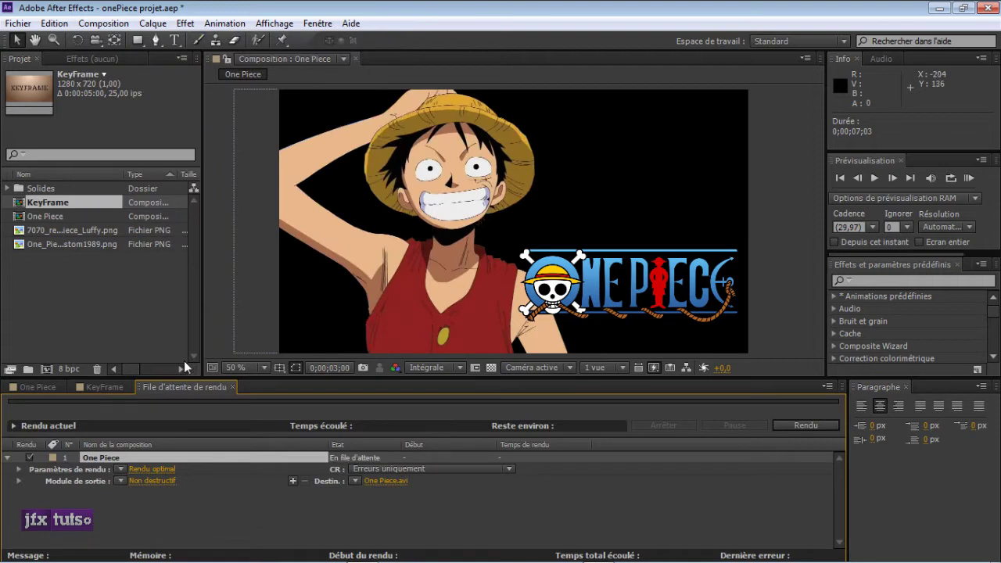
Back in the render queue, open the Rendu optimal render settings for One Piece
{"action": "left_click", "coordinate": [103, 23]}
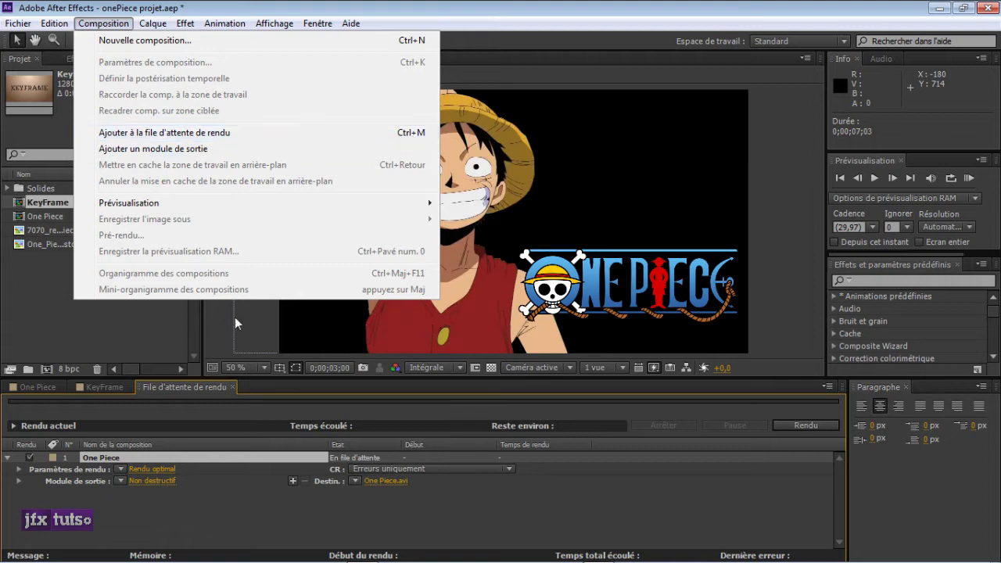
{"action": "left_click", "coordinate": [199, 388]}
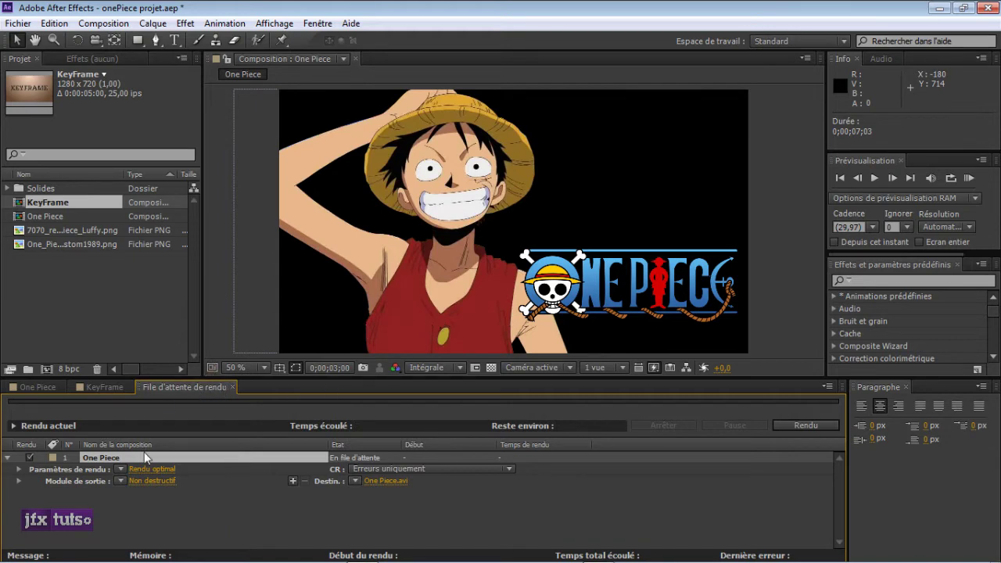
{"action": "left_click", "coordinate": [37, 387]}
{"action": "left_click", "coordinate": [145, 388]}
{"action": "left_click", "coordinate": [46, 469]}
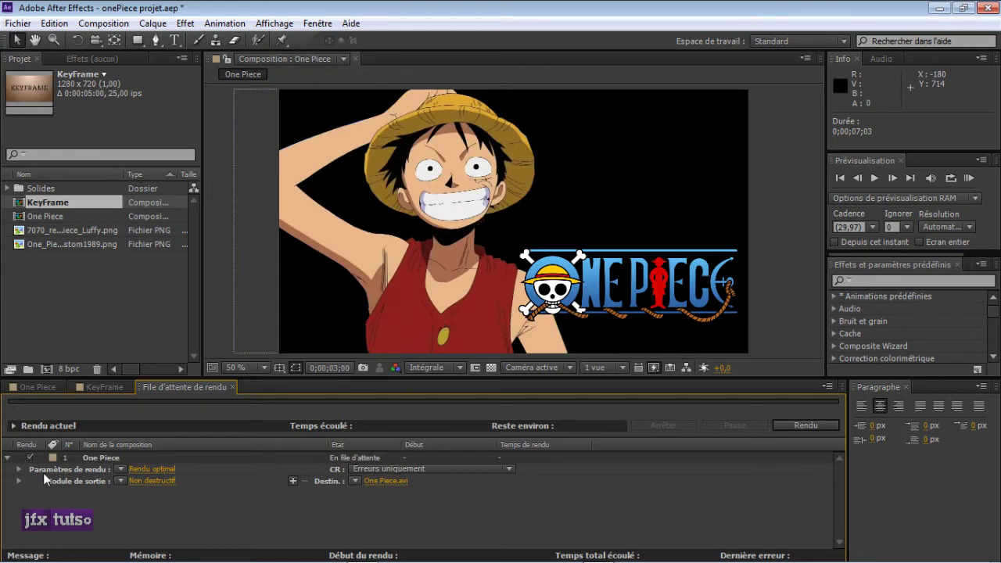
{"action": "left_click", "coordinate": [146, 470]}
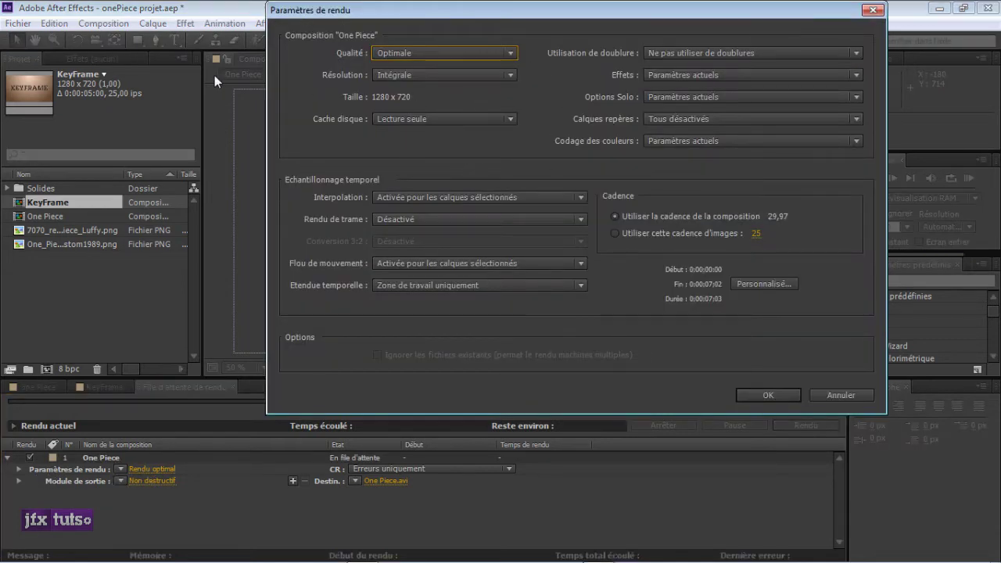
Keep render quality at Optimale and resolution at Intégrale, then accept the render settings
{"action": "left_click_drag", "start_coordinate": [361, 15], "coordinate": [382, 36]}
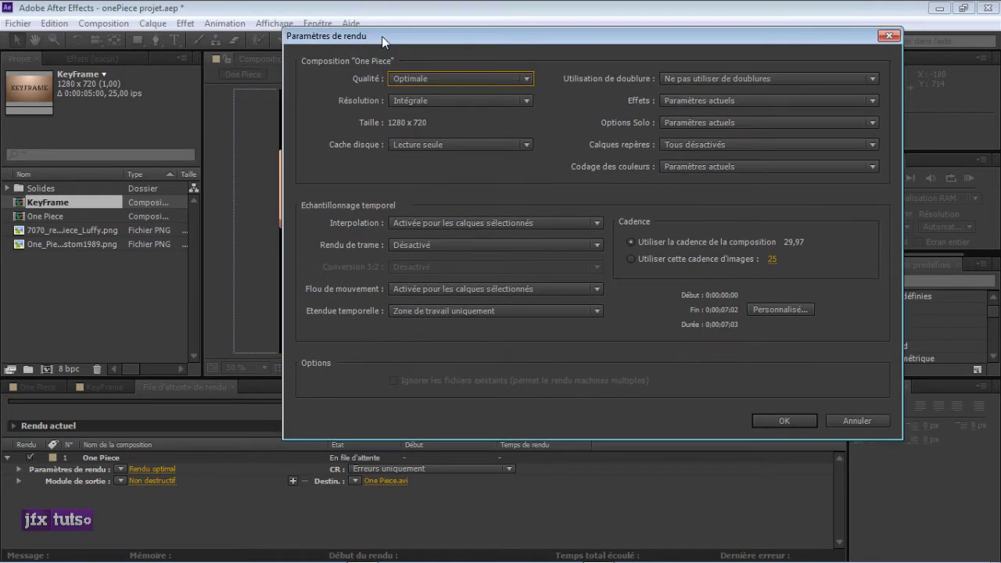
{"action": "left_click", "coordinate": [516, 79]}
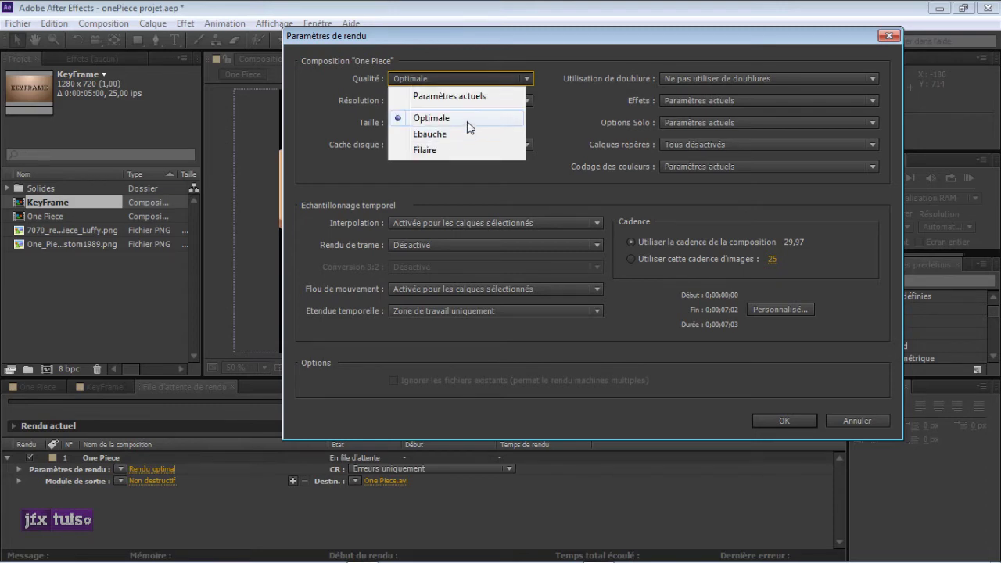
{"action": "left_click", "coordinate": [477, 177]}
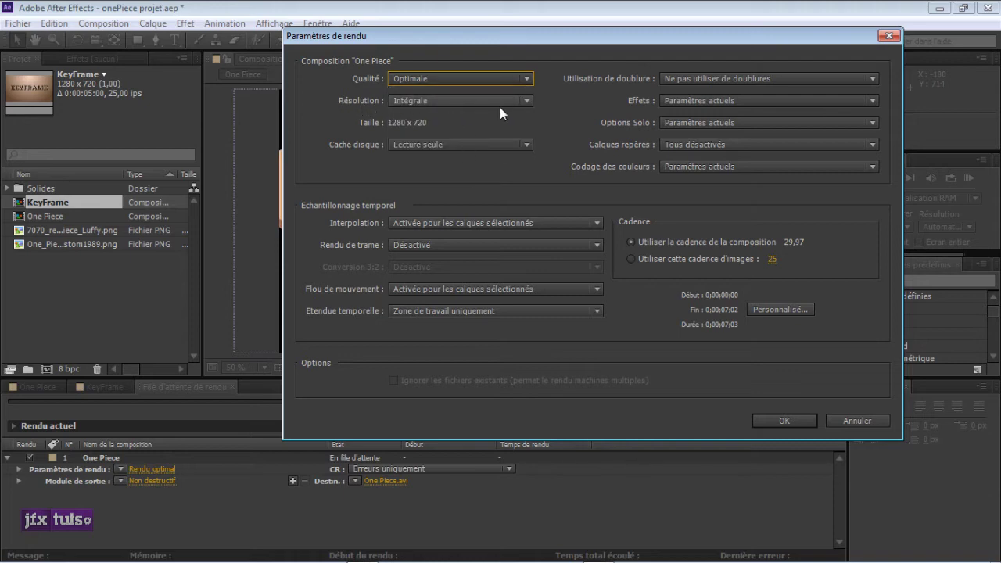
{"action": "left_click", "coordinate": [474, 103]}
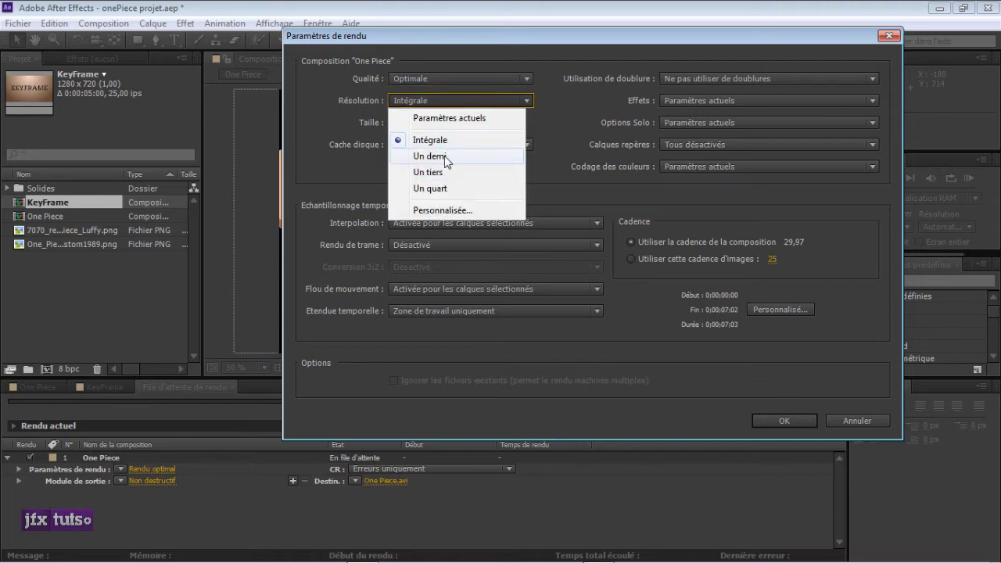
{"action": "left_click", "coordinate": [574, 116]}
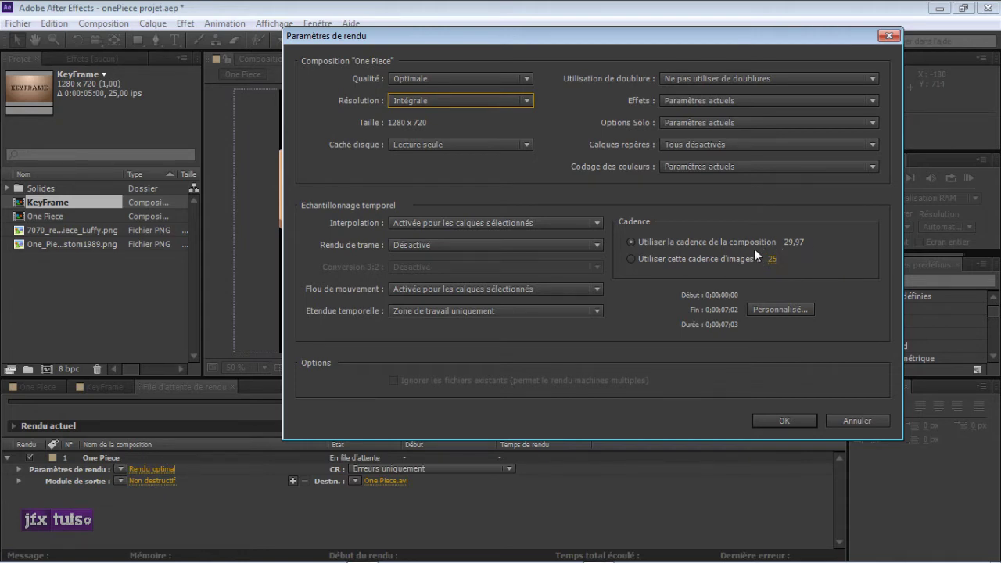
{"action": "left_click", "coordinate": [876, 423]}
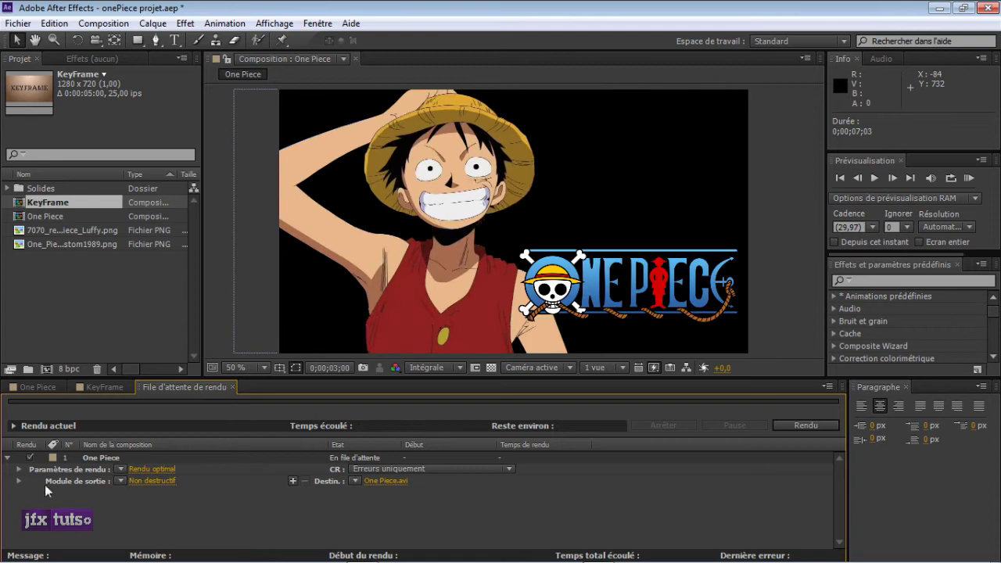
Open the One Piece output module settings, keeping AVI as the format
{"action": "left_click", "coordinate": [121, 481]}
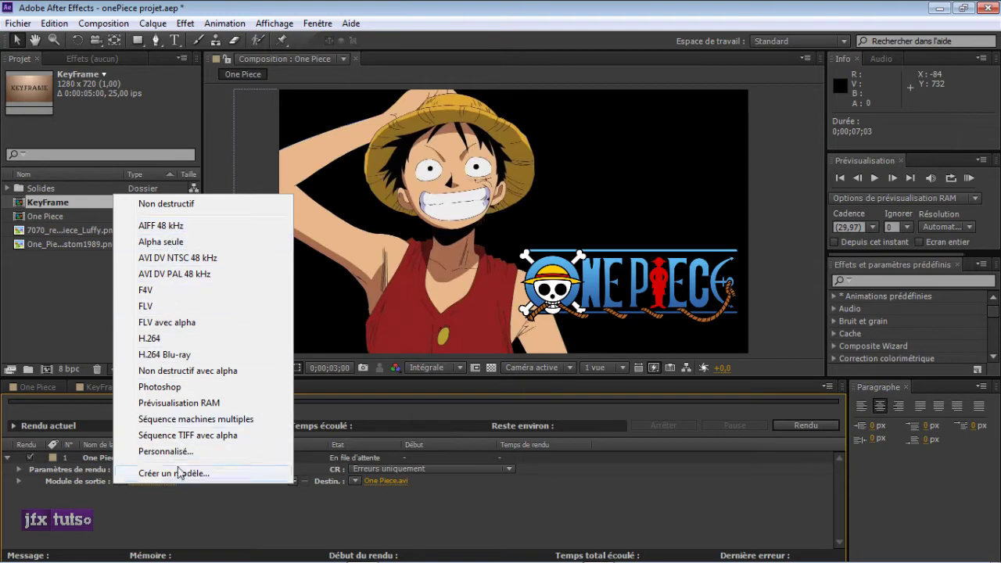
{"action": "left_click", "coordinate": [162, 476]}
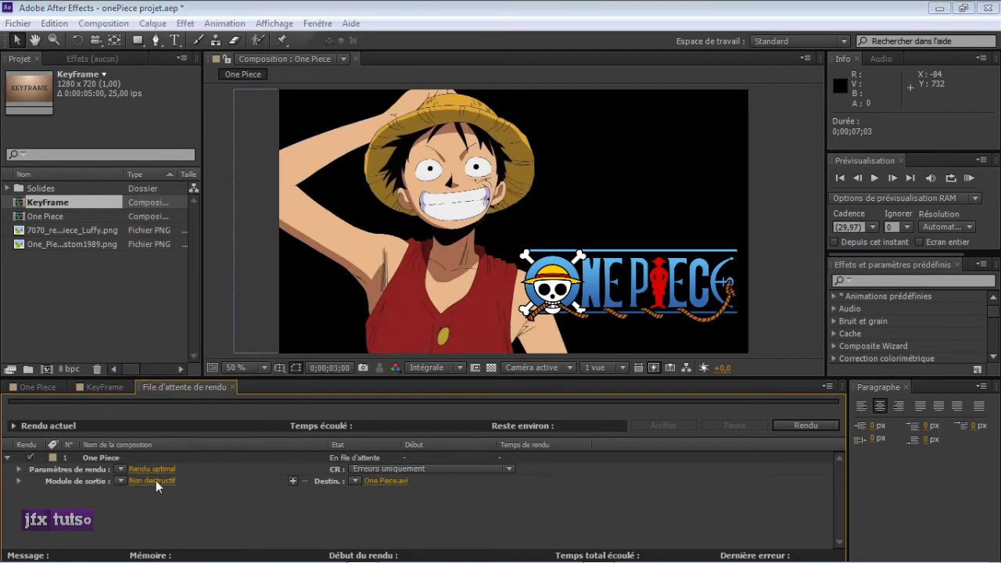
{"action": "left_click", "coordinate": [154, 480]}
{"action": "left_click_drag", "start_coordinate": [521, 46], "coordinate": [399, 31]}
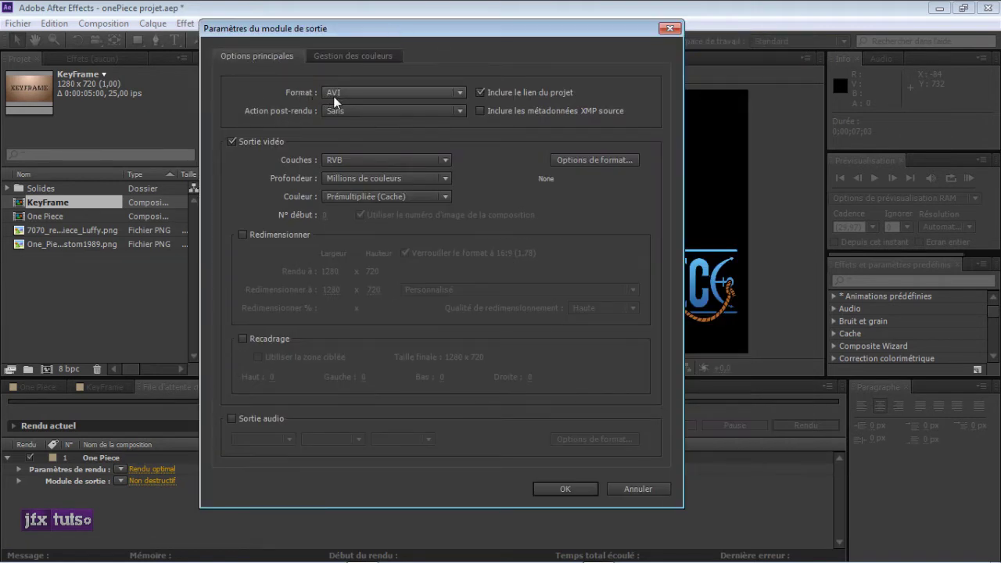
{"action": "left_click", "coordinate": [389, 92]}
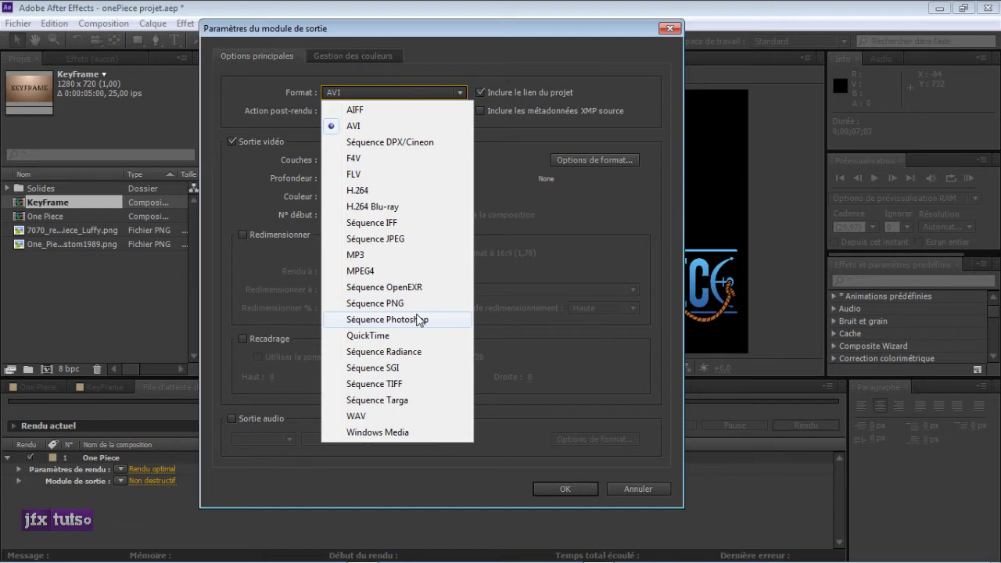
{"action": "left_click", "coordinate": [529, 200]}
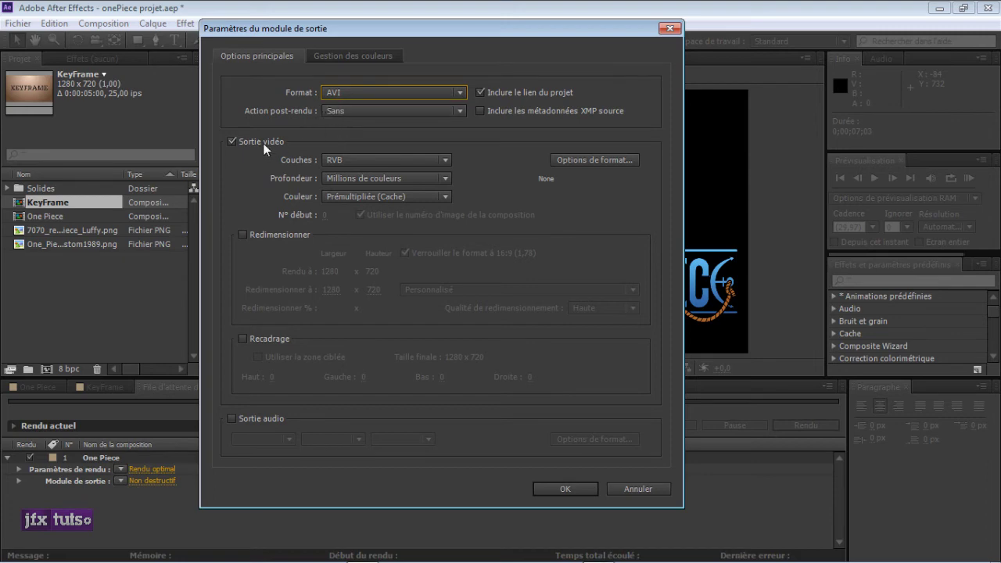
Try Alpha and RVB + Alpha channels, then set the output channels back to RVB
{"action": "left_click", "coordinate": [376, 160]}
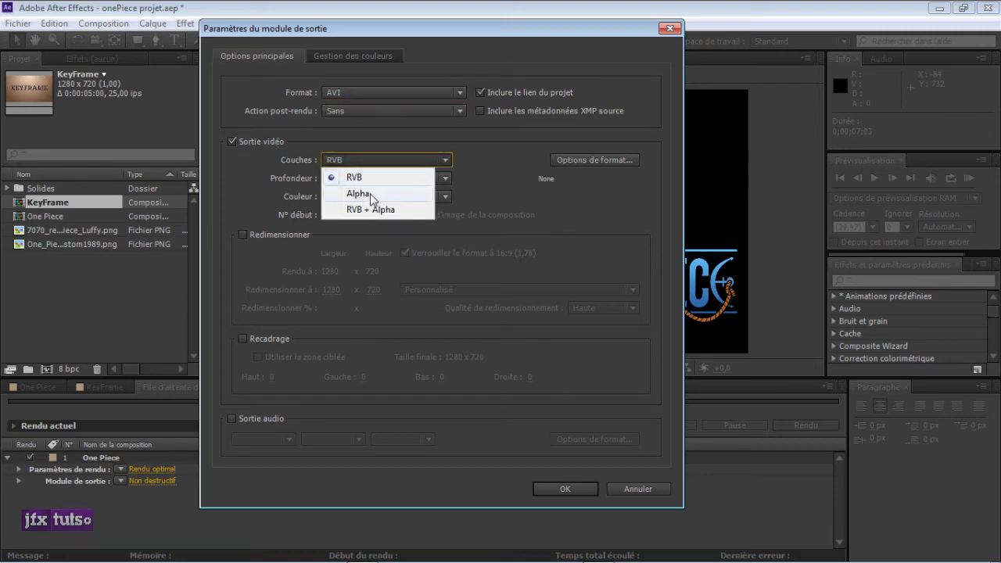
{"action": "left_click", "coordinate": [371, 195]}
{"action": "left_click", "coordinate": [410, 160]}
{"action": "left_click", "coordinate": [377, 211]}
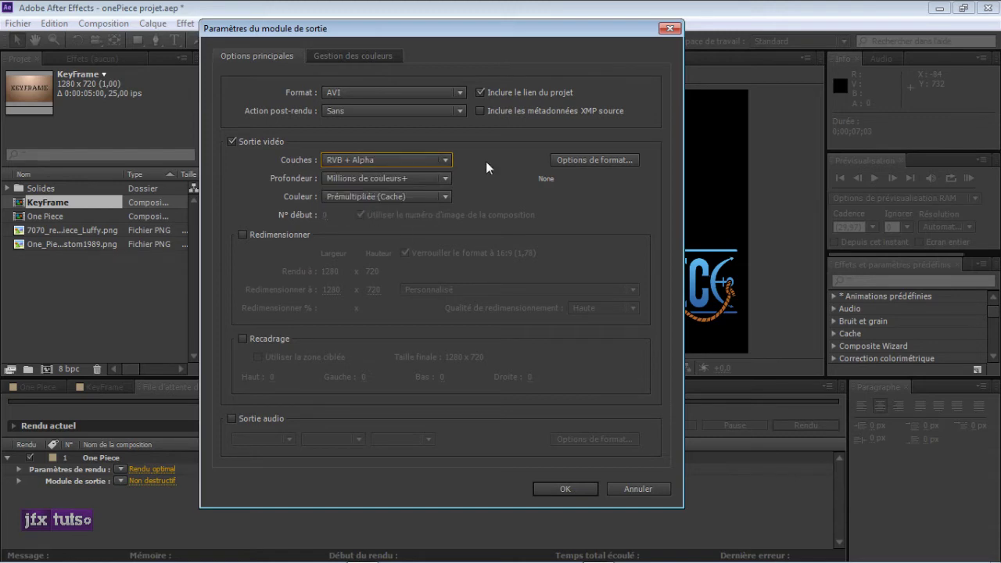
{"action": "left_click", "coordinate": [430, 158]}
{"action": "left_click", "coordinate": [410, 160]}
{"action": "left_click", "coordinate": [393, 162]}
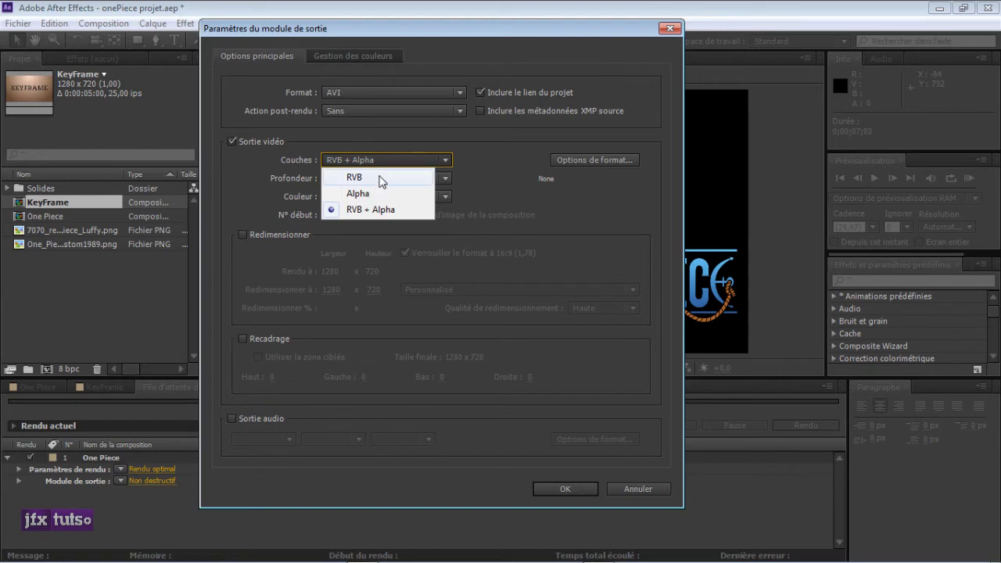
{"action": "left_click", "coordinate": [380, 178]}
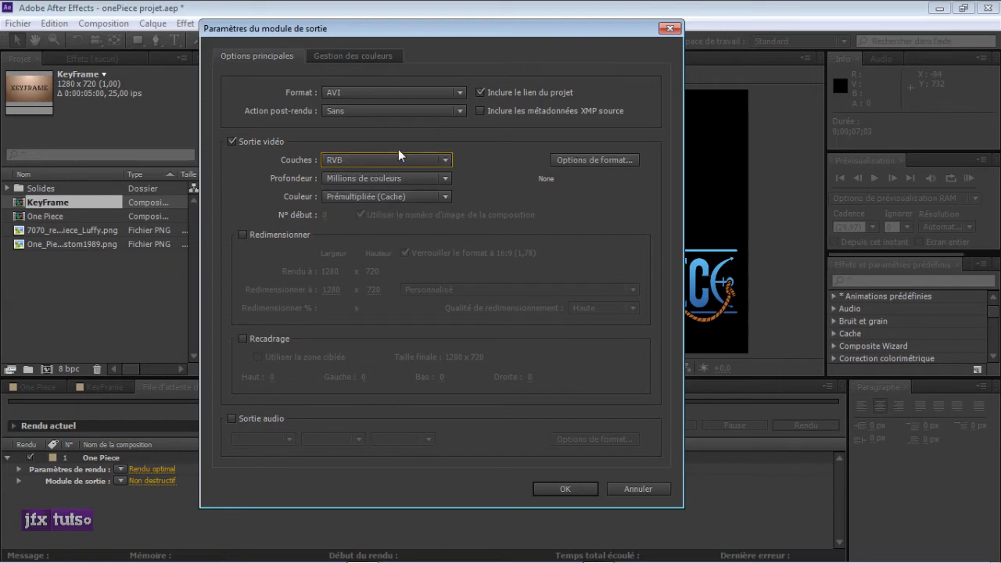
{"action": "left_click", "coordinate": [592, 161]}
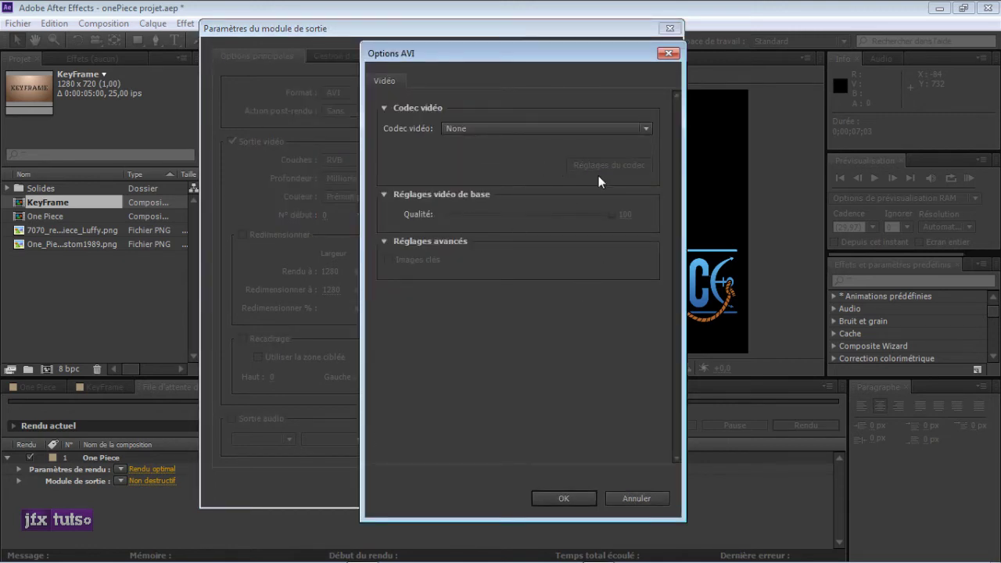
{"action": "left_click", "coordinate": [450, 129]}
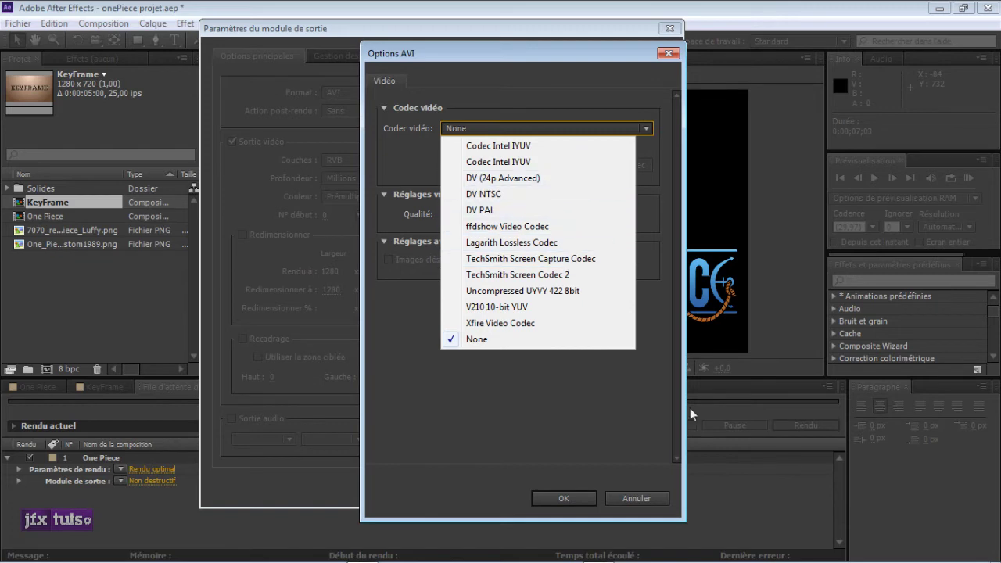
{"action": "left_click", "coordinate": [648, 495]}
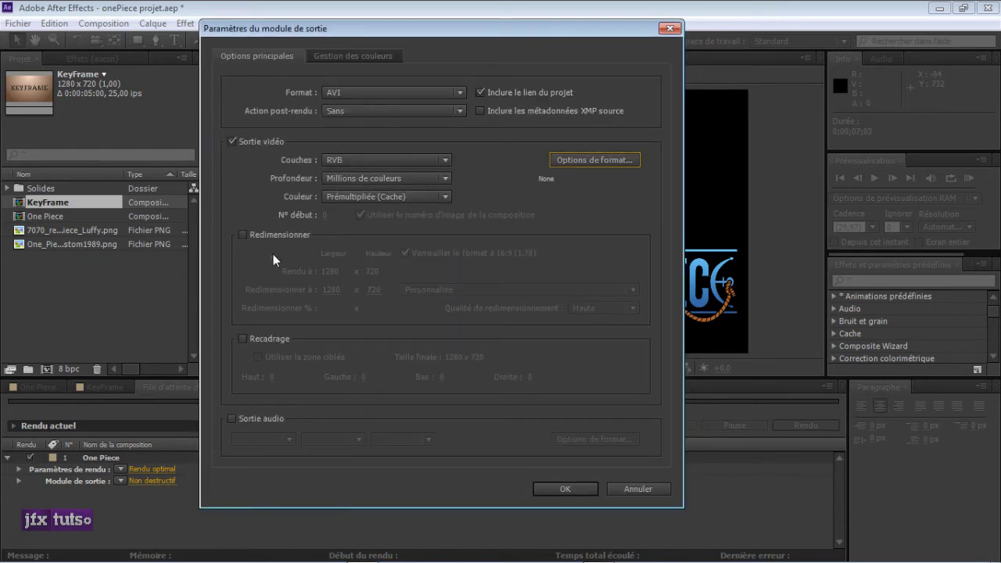
{"action": "left_click", "coordinate": [243, 234]}
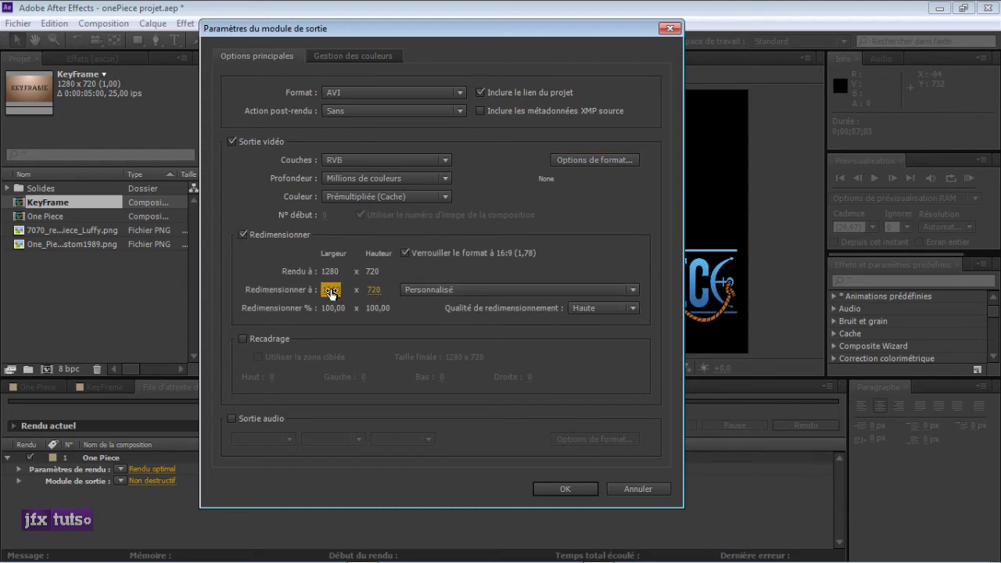
{"action": "left_click", "coordinate": [437, 289]}
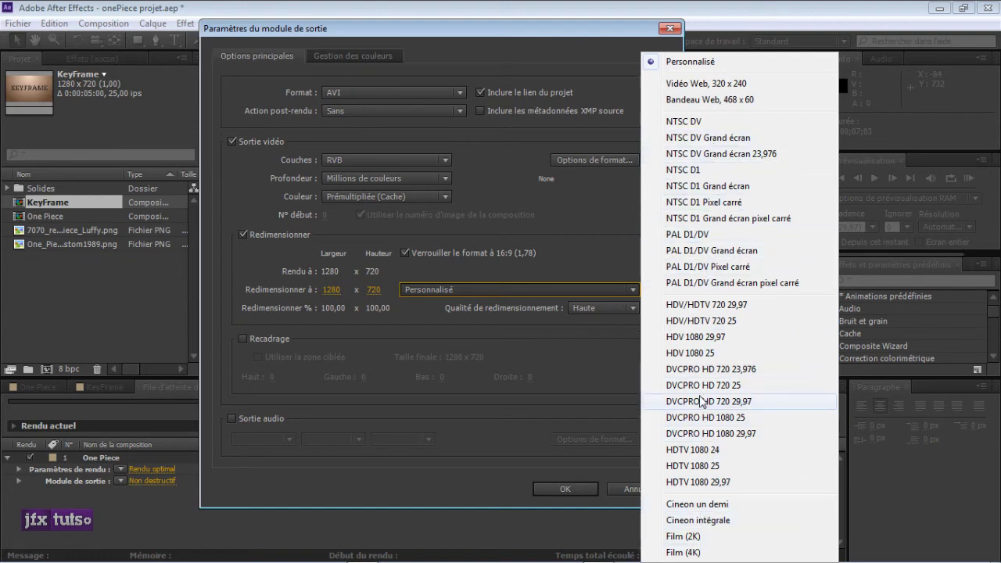
{"action": "left_click", "coordinate": [598, 264]}
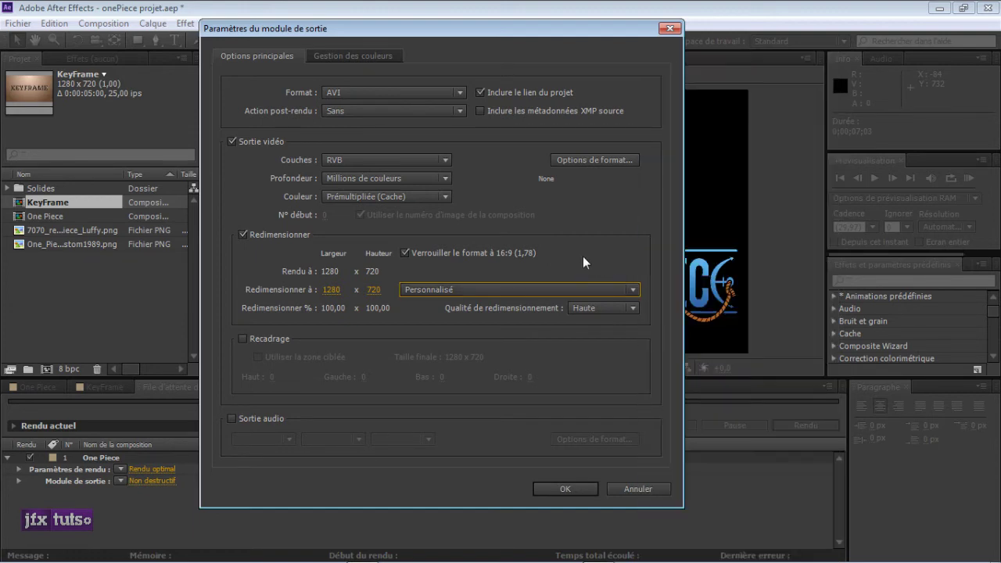
{"action": "left_click", "coordinate": [244, 235]}
{"action": "left_click", "coordinate": [243, 338]}
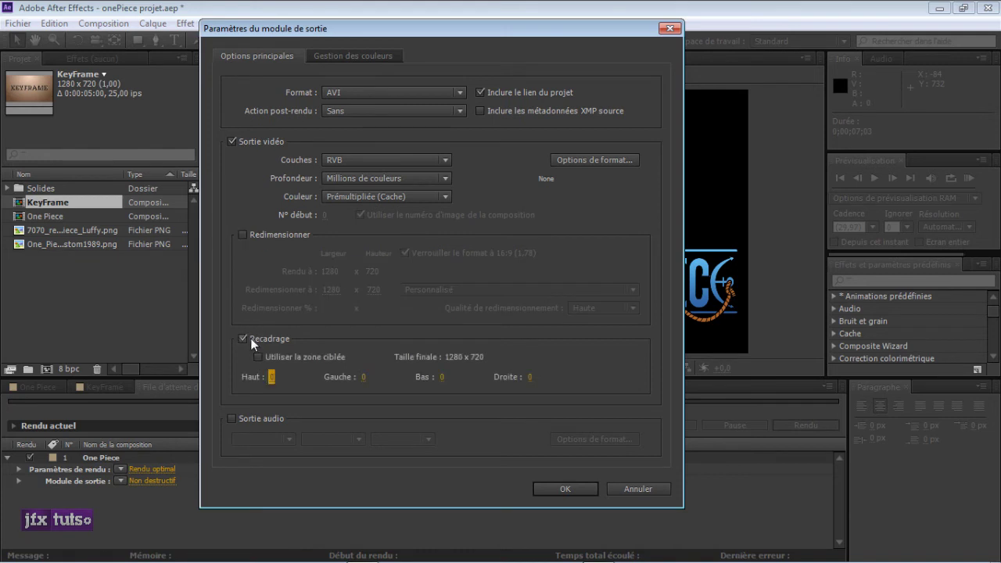
{"action": "left_click", "coordinate": [243, 338]}
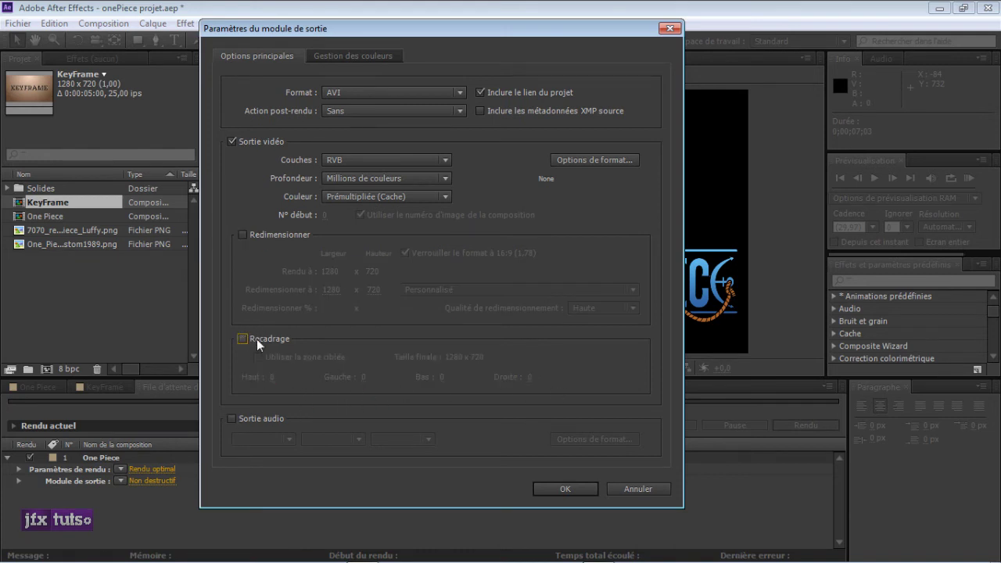
{"action": "left_click", "coordinate": [233, 418]}
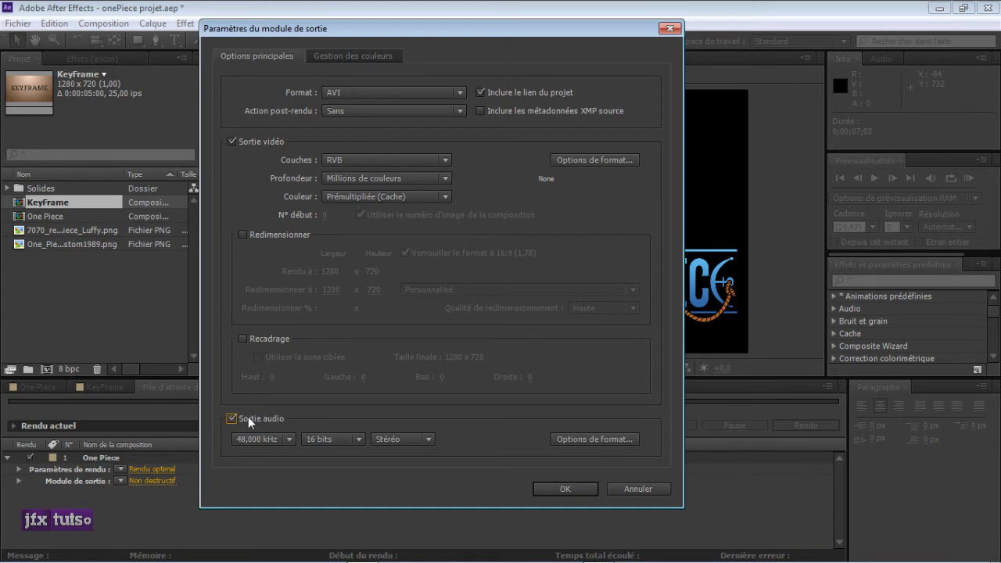
{"action": "left_click", "coordinate": [232, 417]}
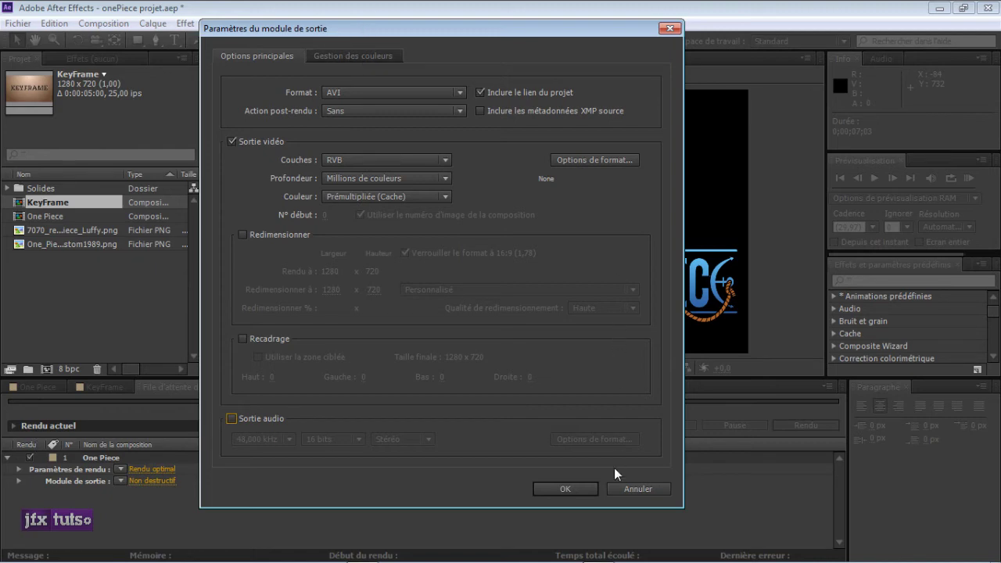
Set the output to QuickTime with the H.264 video codec at quality 100
{"action": "left_click", "coordinate": [414, 93]}
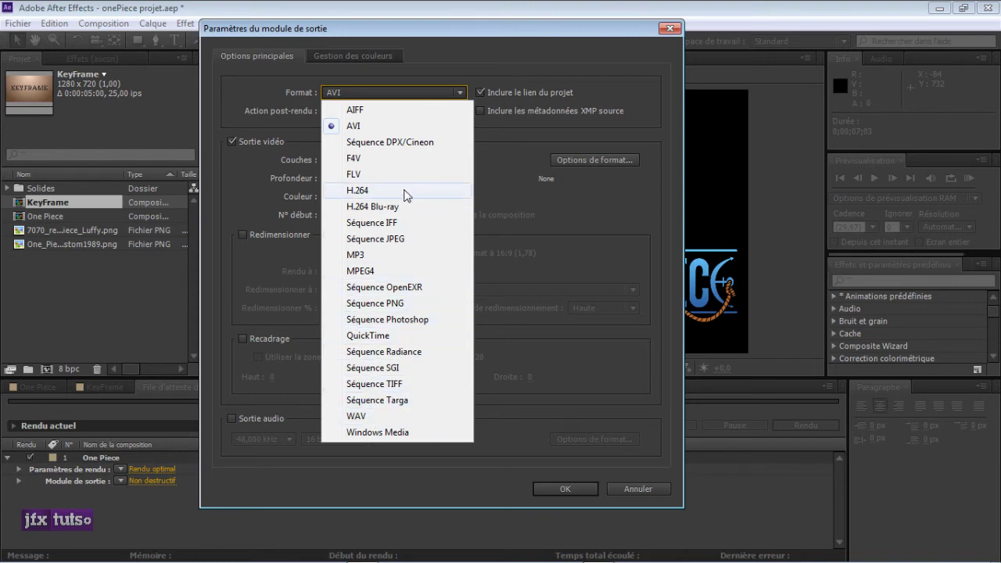
{"action": "left_click", "coordinate": [383, 339]}
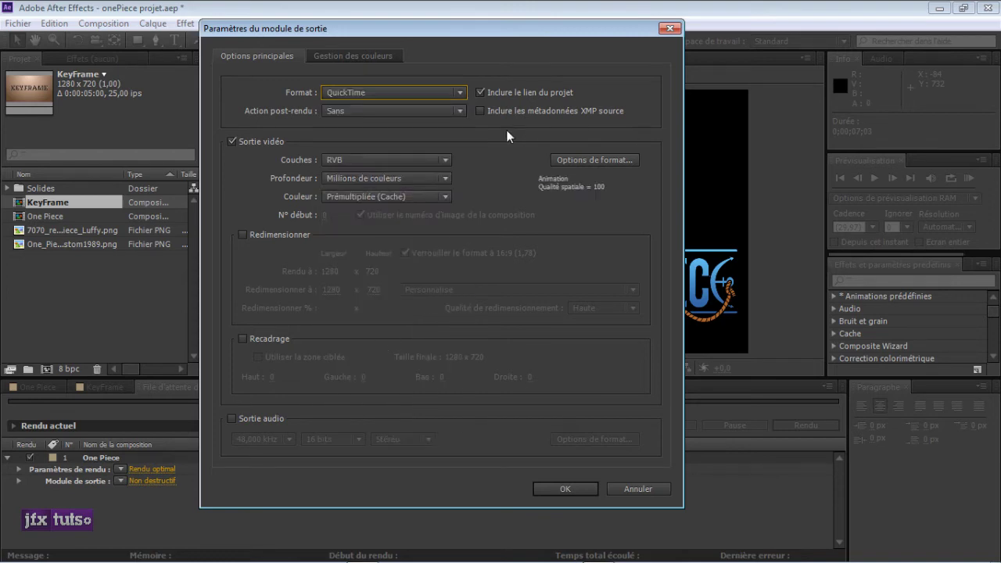
{"action": "left_click", "coordinate": [599, 159]}
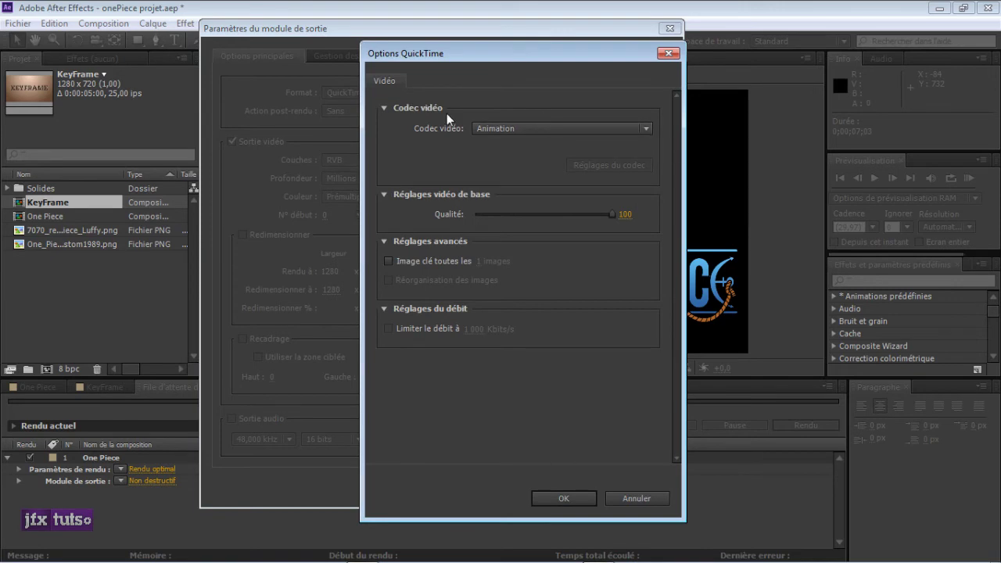
{"action": "left_click", "coordinate": [538, 129]}
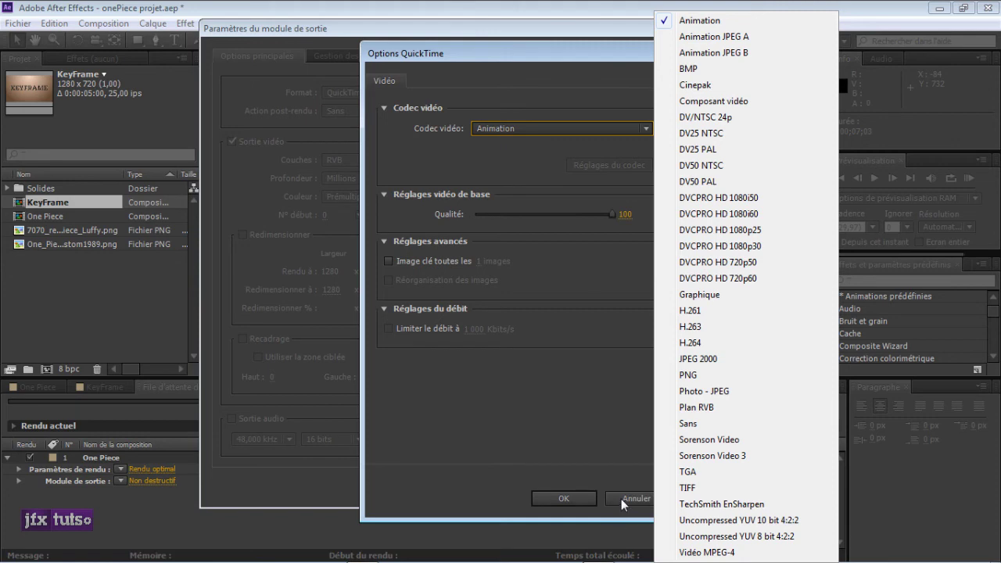
{"action": "left_click", "coordinate": [700, 344]}
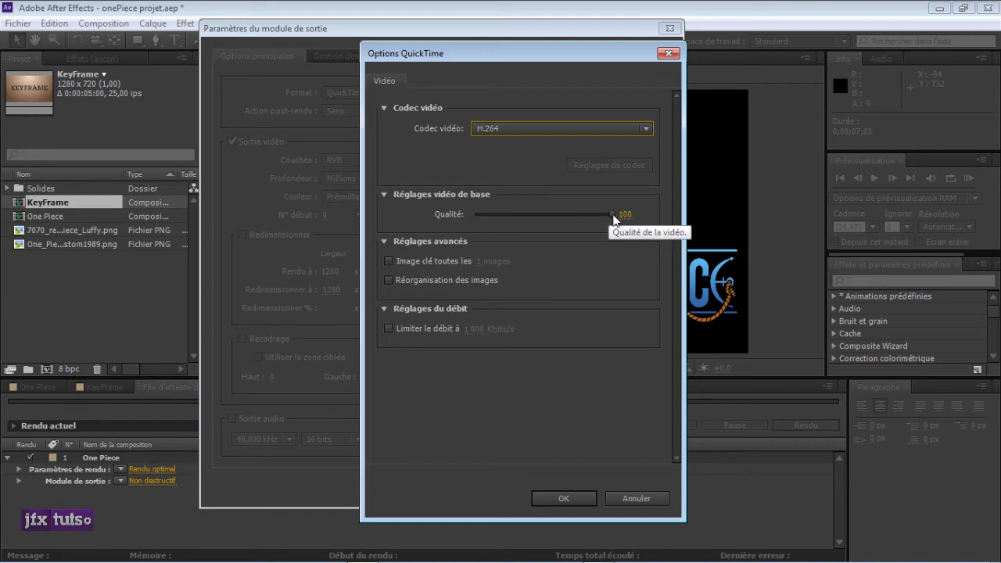
{"action": "left_click_drag", "start_coordinate": [613, 216], "coordinate": [611, 216]}
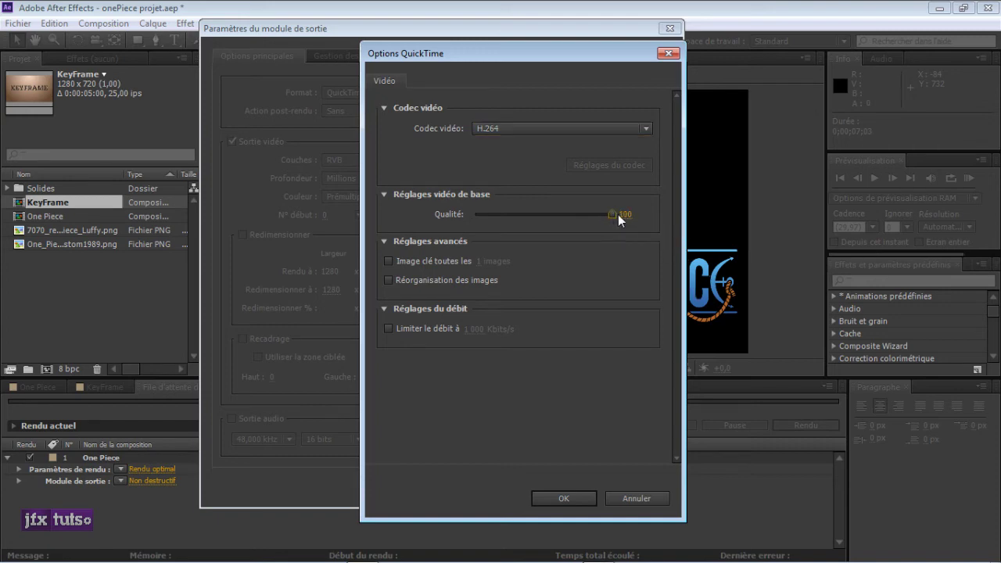
{"action": "left_click", "coordinate": [568, 498]}
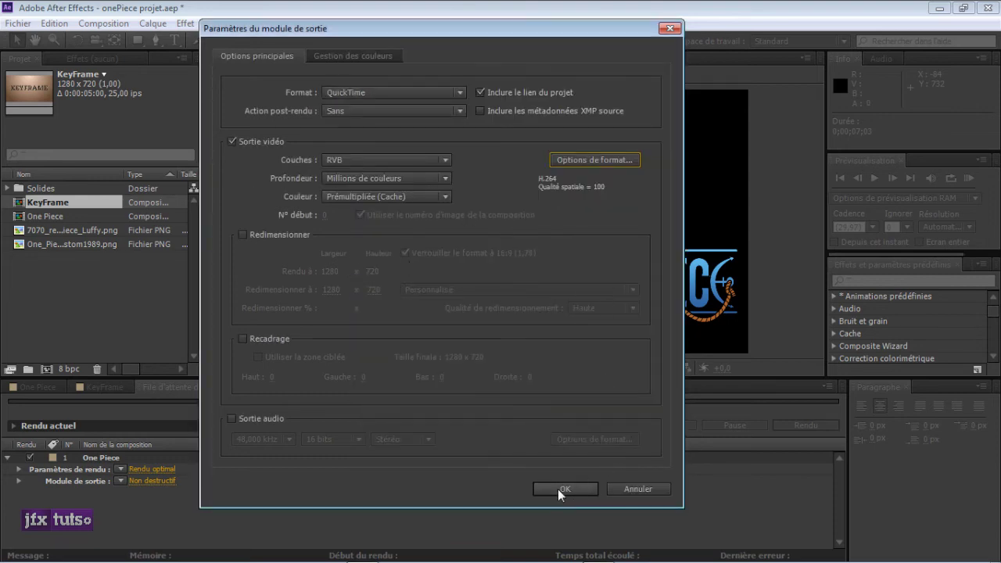
{"action": "left_click", "coordinate": [354, 55]}
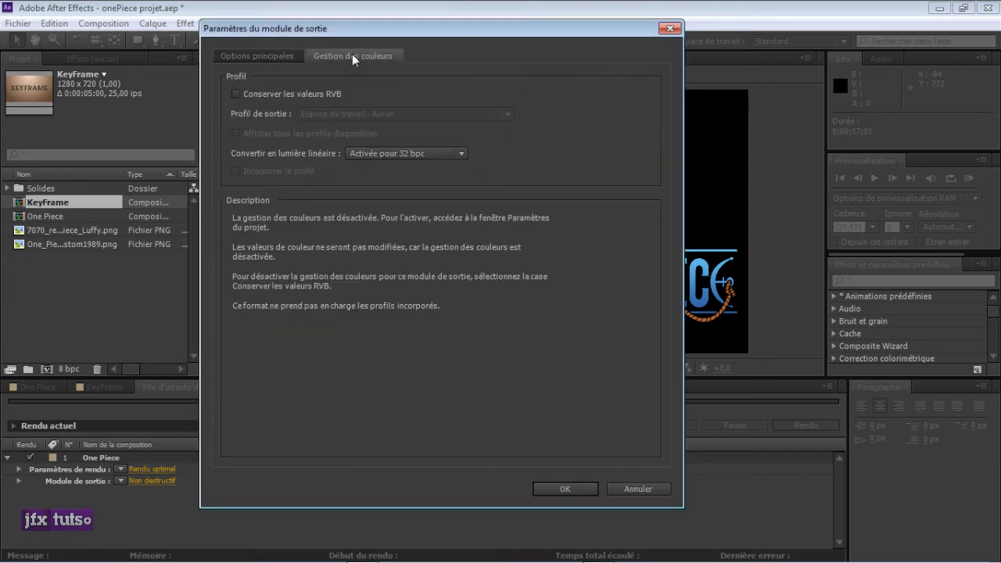
{"action": "left_click", "coordinate": [269, 55]}
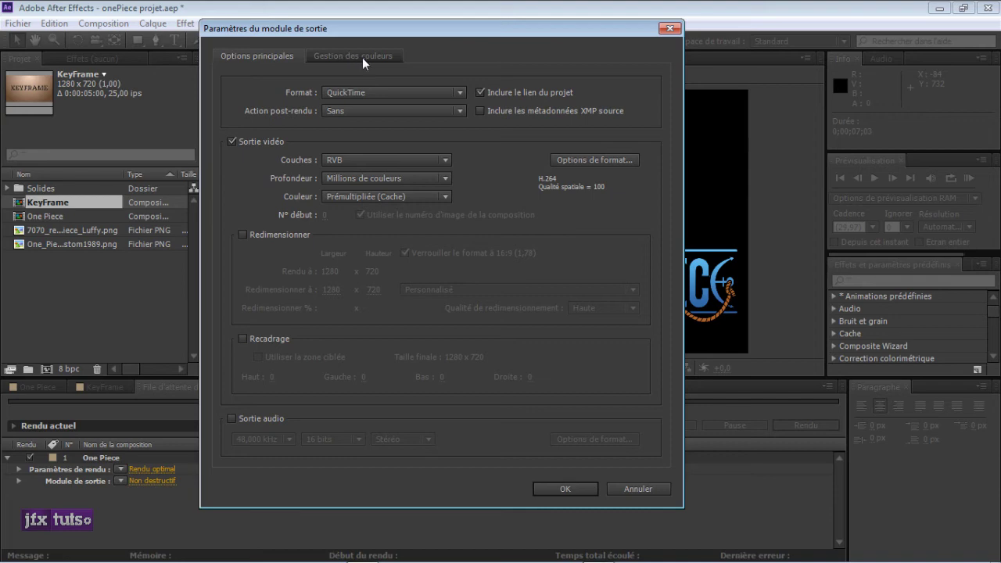
Confirm the QuickTime output module and verify One Piece.mov saves to the RENDU folder
{"action": "left_click", "coordinate": [580, 488]}
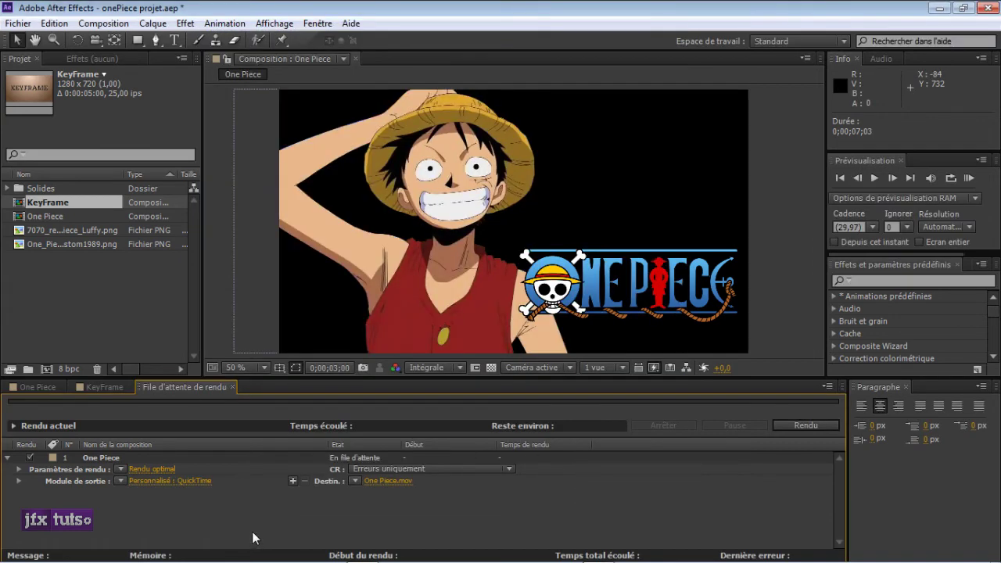
{"action": "left_click", "coordinate": [395, 481]}
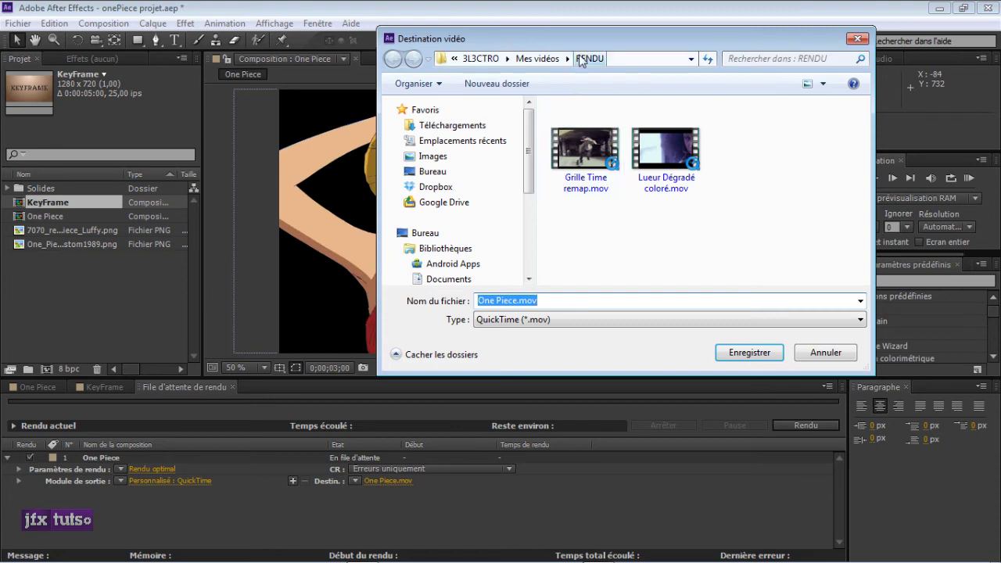
{"action": "left_click", "coordinate": [614, 242]}
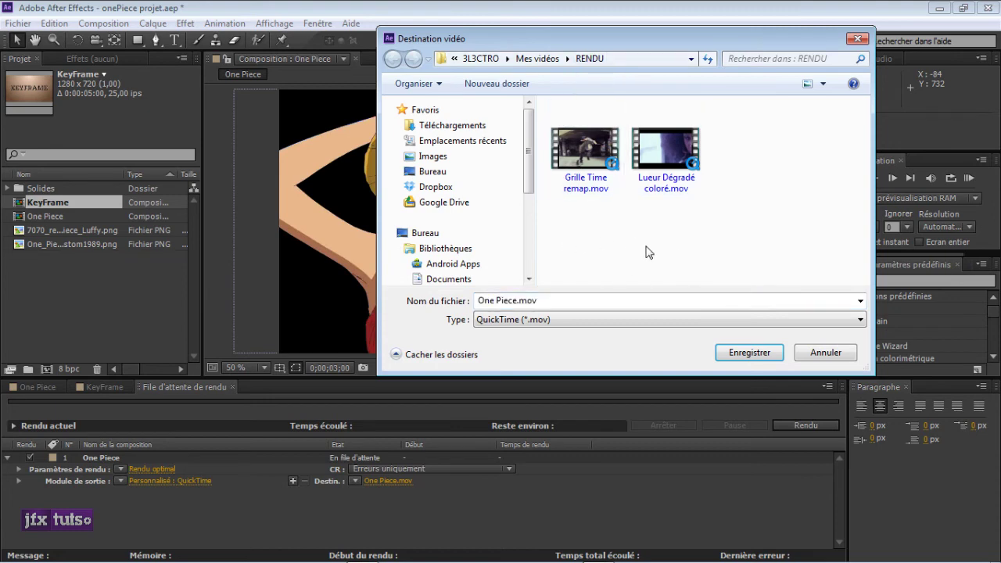
{"action": "left_click", "coordinate": [820, 358]}
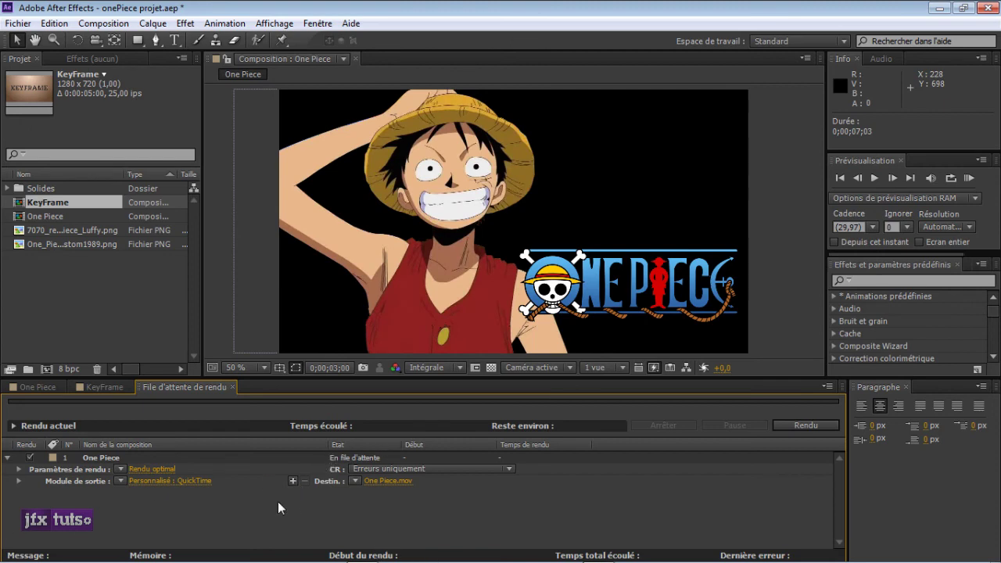
{"action": "left_click", "coordinate": [293, 481]}
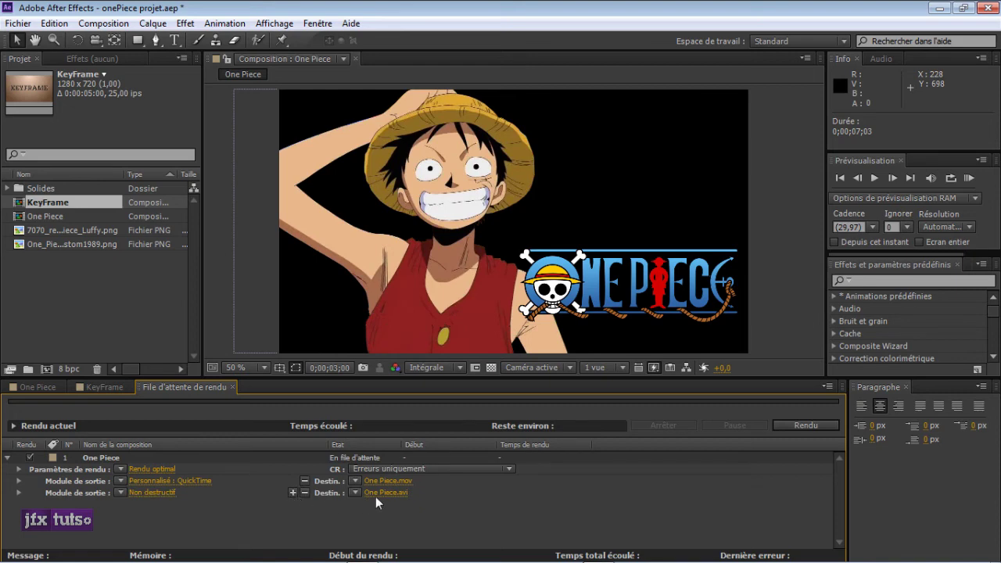
{"action": "left_click", "coordinate": [155, 492]}
{"action": "left_click", "coordinate": [353, 94]}
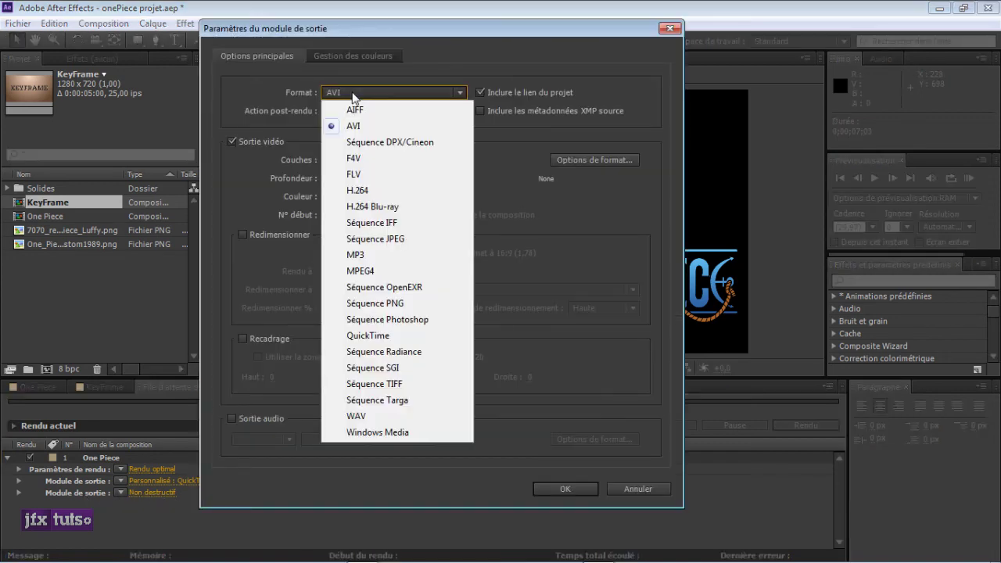
{"action": "left_click", "coordinate": [363, 261]}
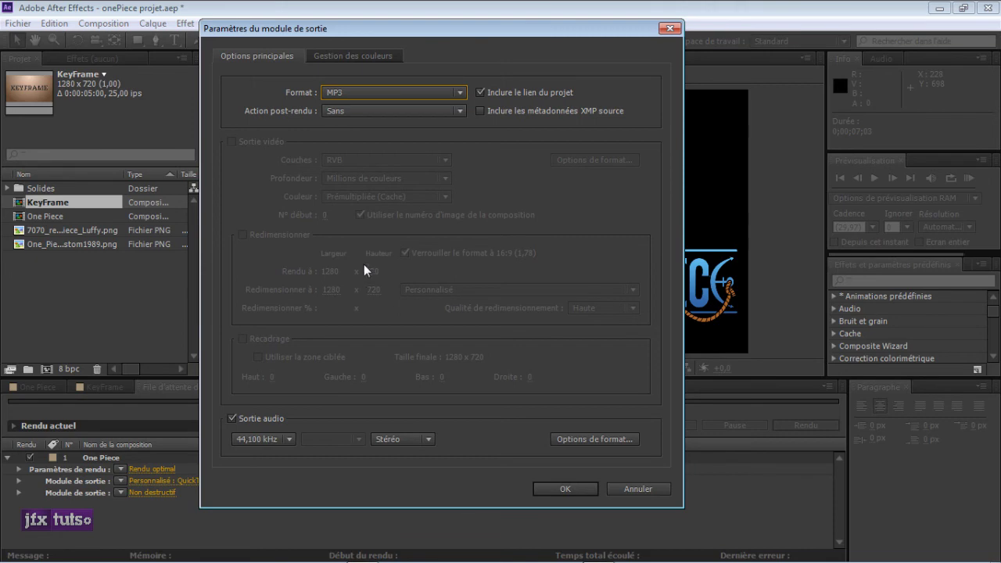
{"action": "left_click", "coordinate": [584, 489]}
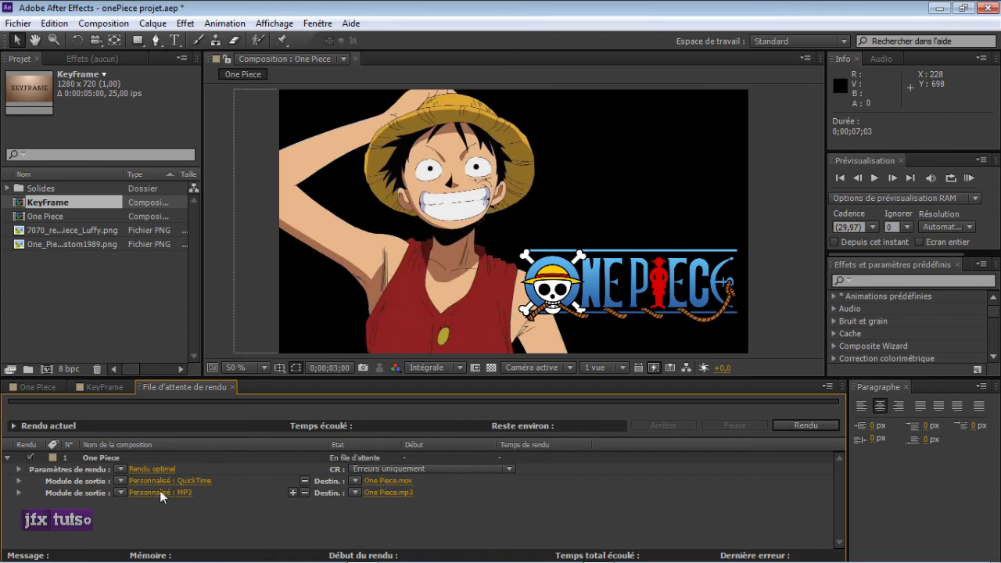
{"action": "left_click", "coordinate": [305, 492]}
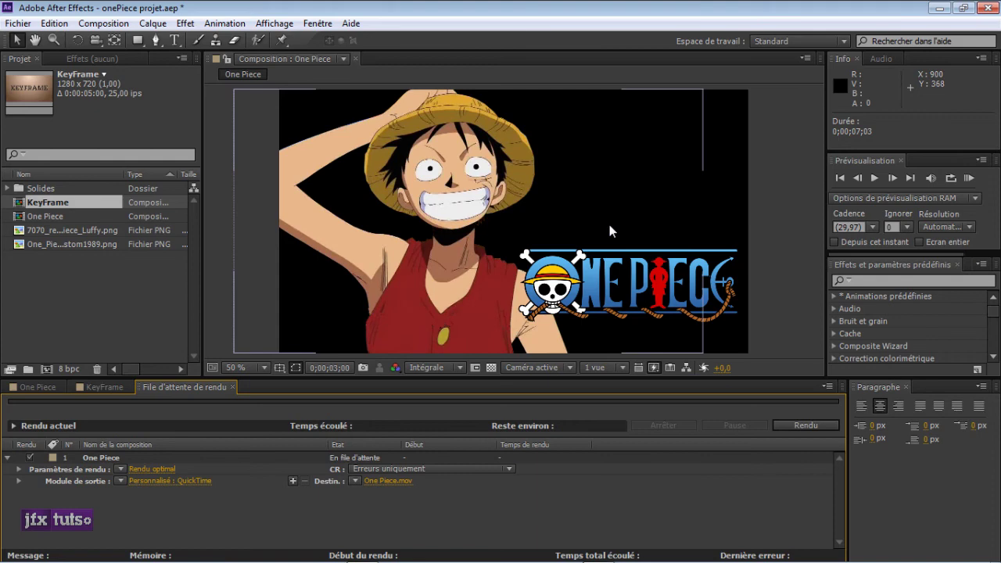
Render One Piece, pausing and resuming, until it reads Terminé after 52 seconds
{"action": "left_click", "coordinate": [807, 427]}
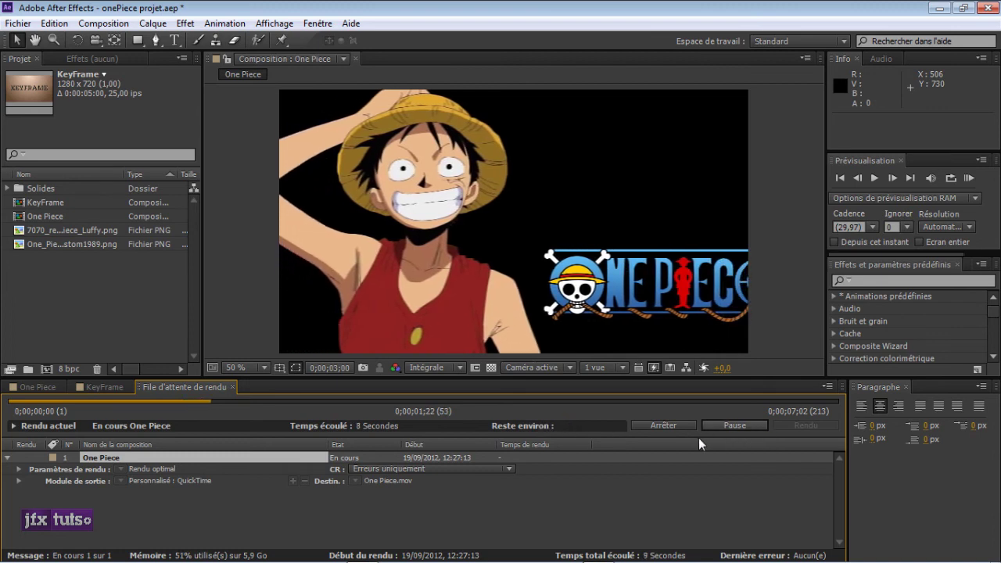
{"action": "left_click", "coordinate": [739, 424]}
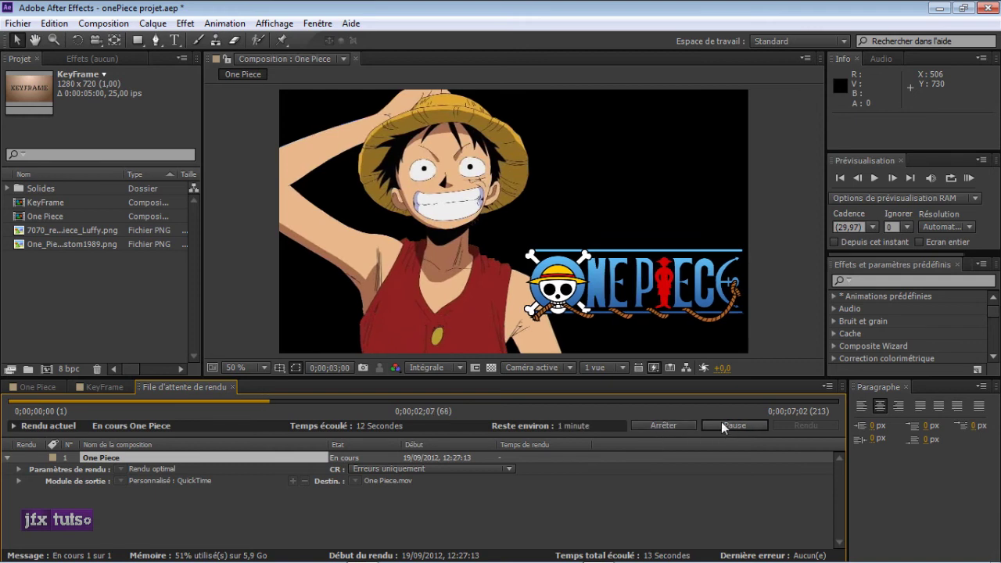
{"action": "key", "text": "XF86AudioMute"}
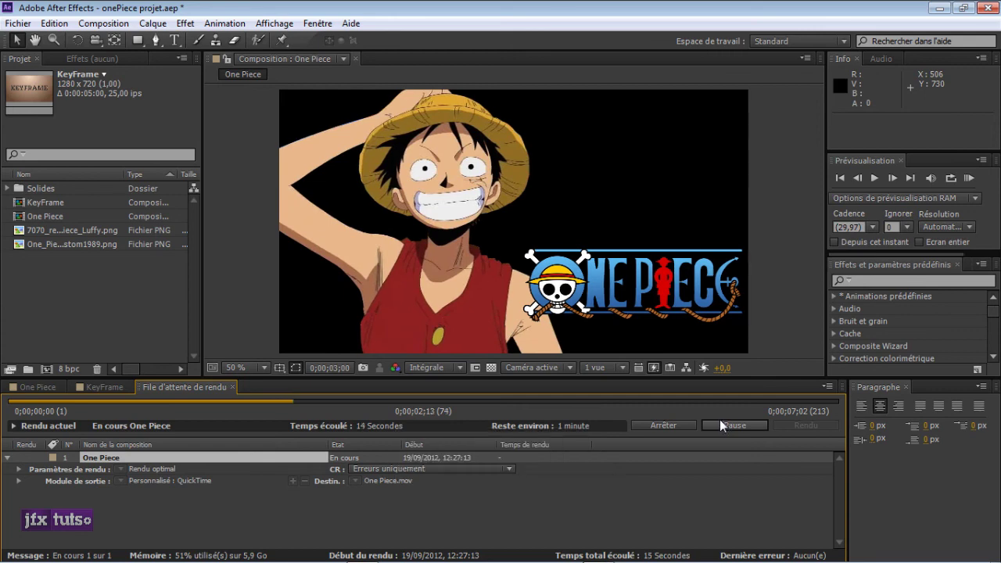
{"action": "key", "text": "XF86AudioMute"}
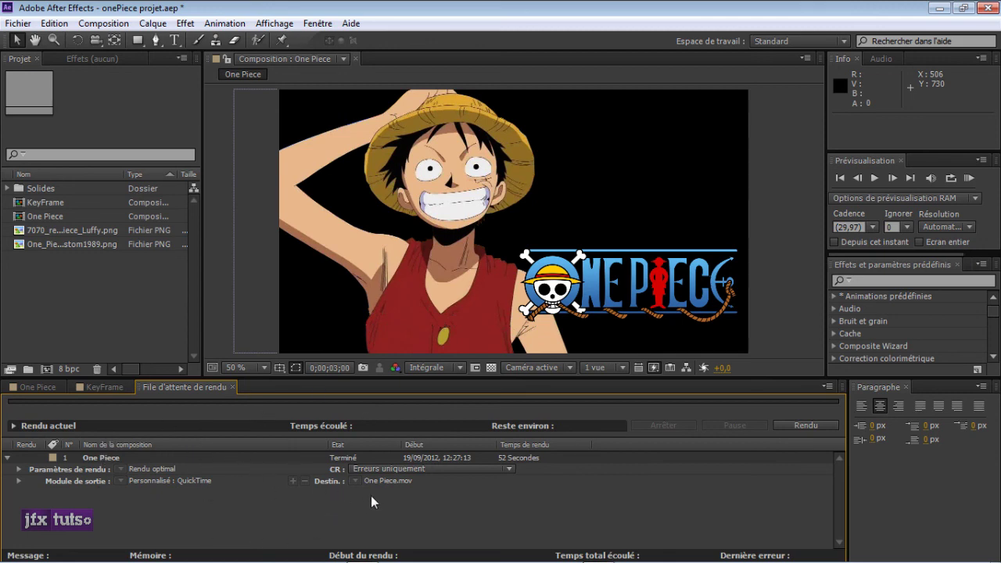
Show the One Piece timeline with Logo's Position keyframes and the Luffy layer
{"action": "left_click", "coordinate": [41, 386]}
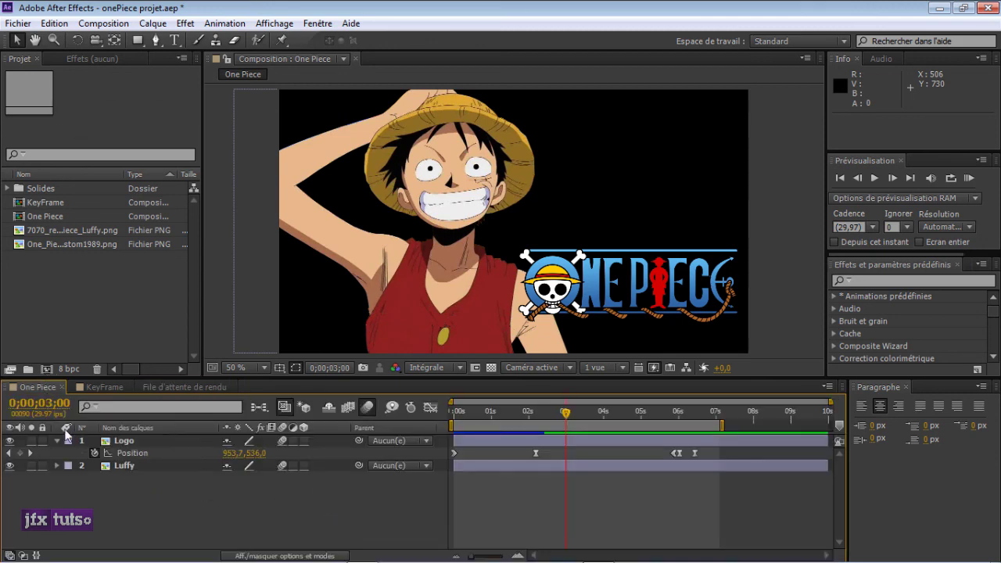